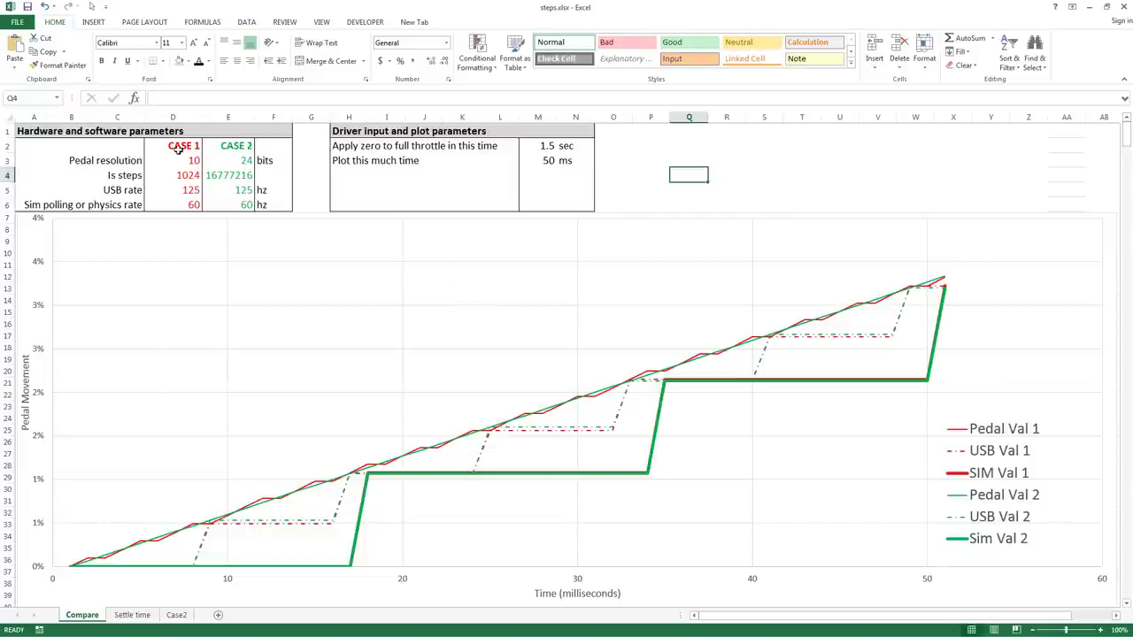
# Compare the hardware and software parameters of Case 1 and Case 2, and check the plotted time setting.
pyautogui.moveTo(177, 149); pyautogui.dragTo(169, 204)
pyautogui.moveTo(239, 144); pyautogui.dragTo(215, 200)
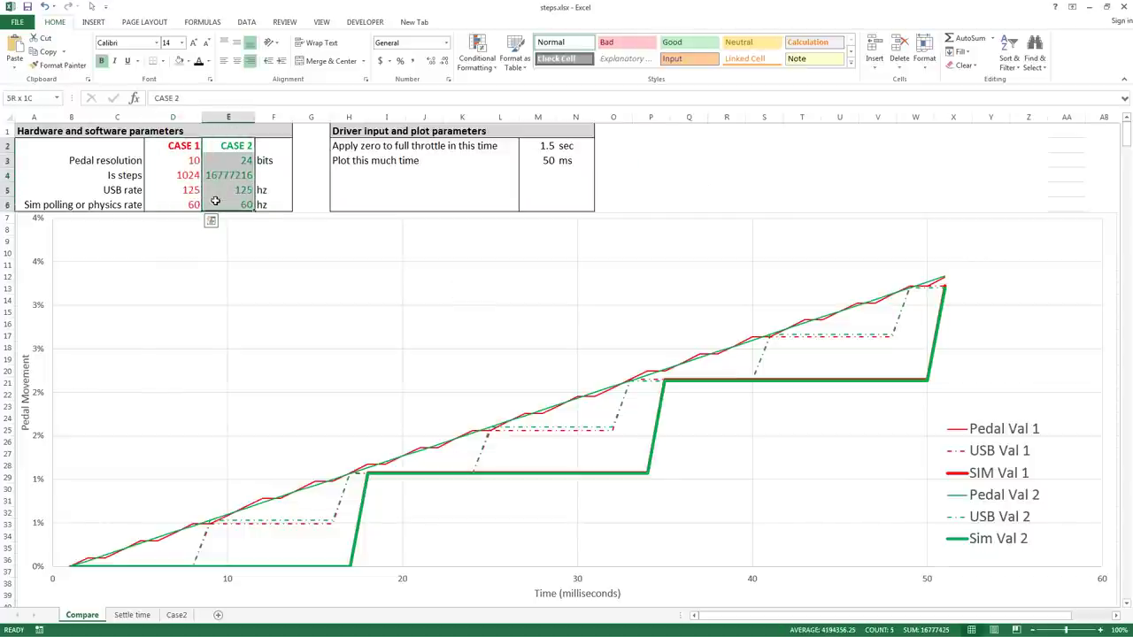
pyautogui.click(172, 159)
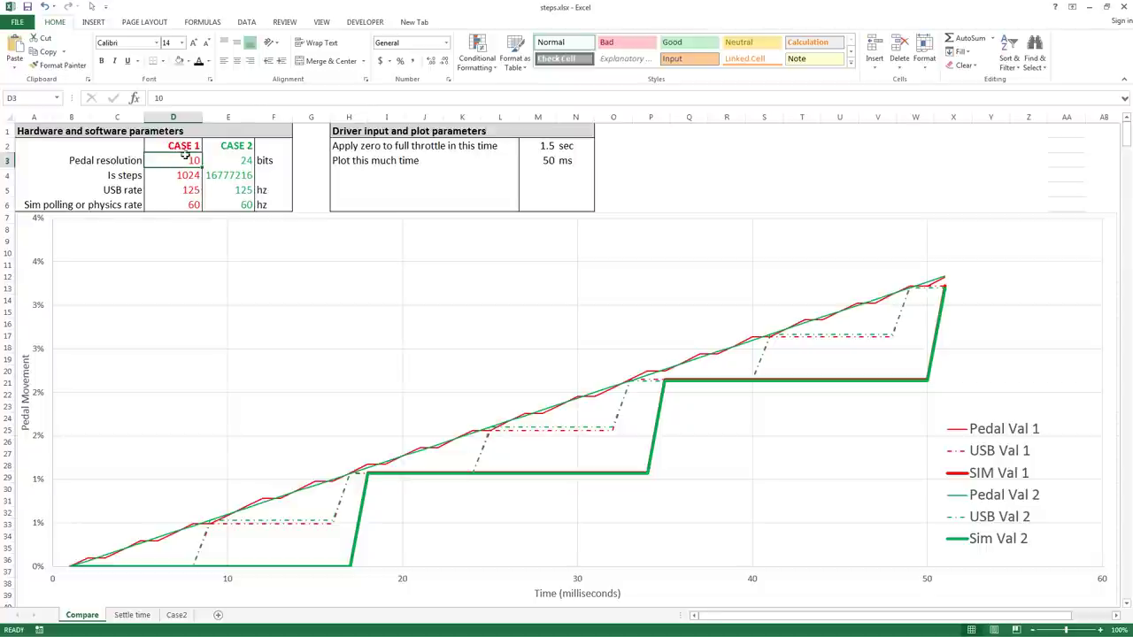
pyautogui.moveTo(182, 145); pyautogui.dragTo(190, 206)
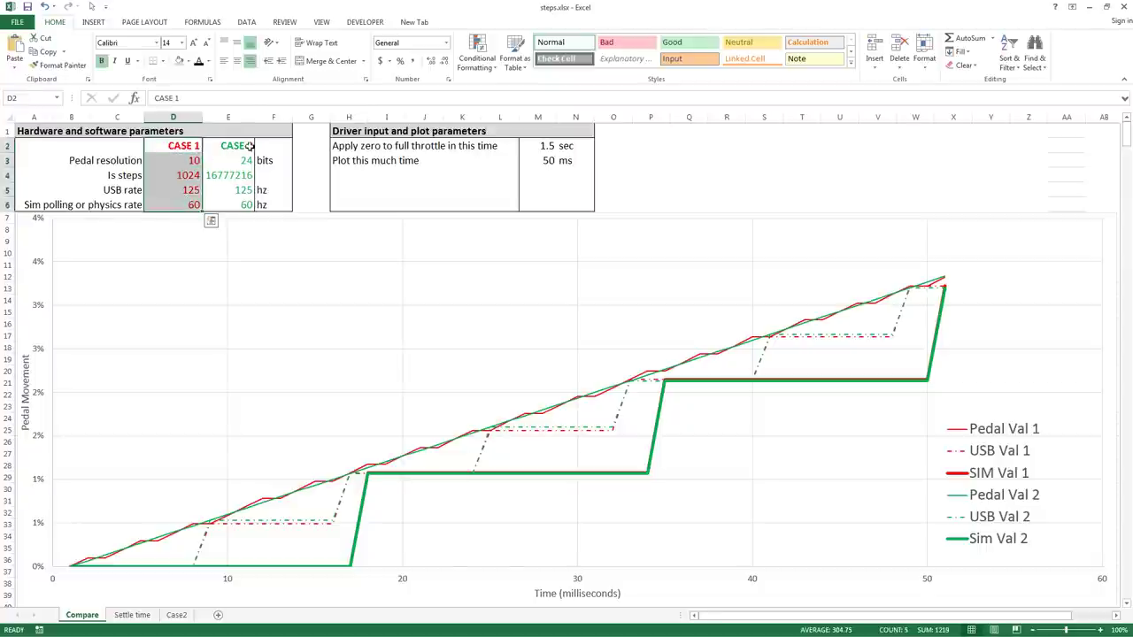
pyautogui.moveTo(246, 147); pyautogui.dragTo(213, 209)
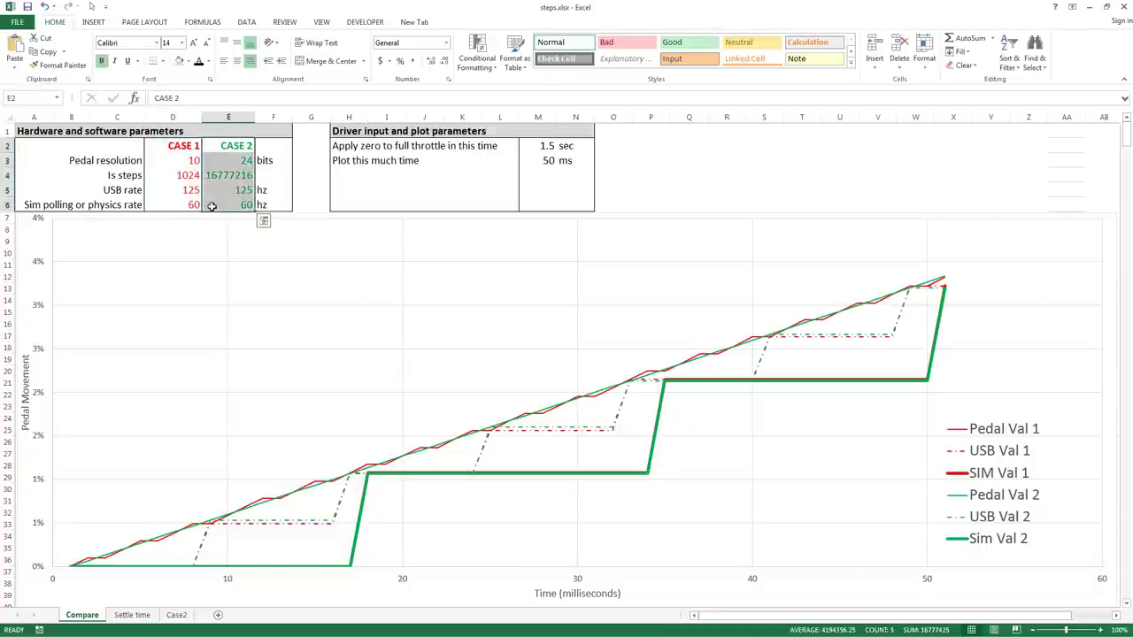
pyautogui.click(171, 189)
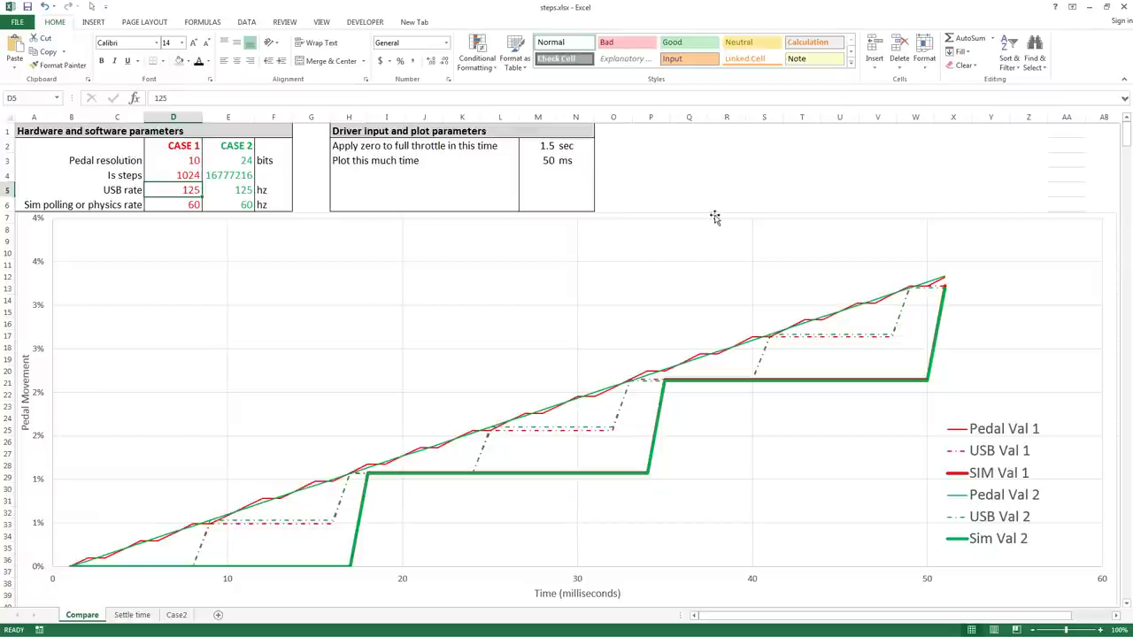
pyautogui.click(541, 161)
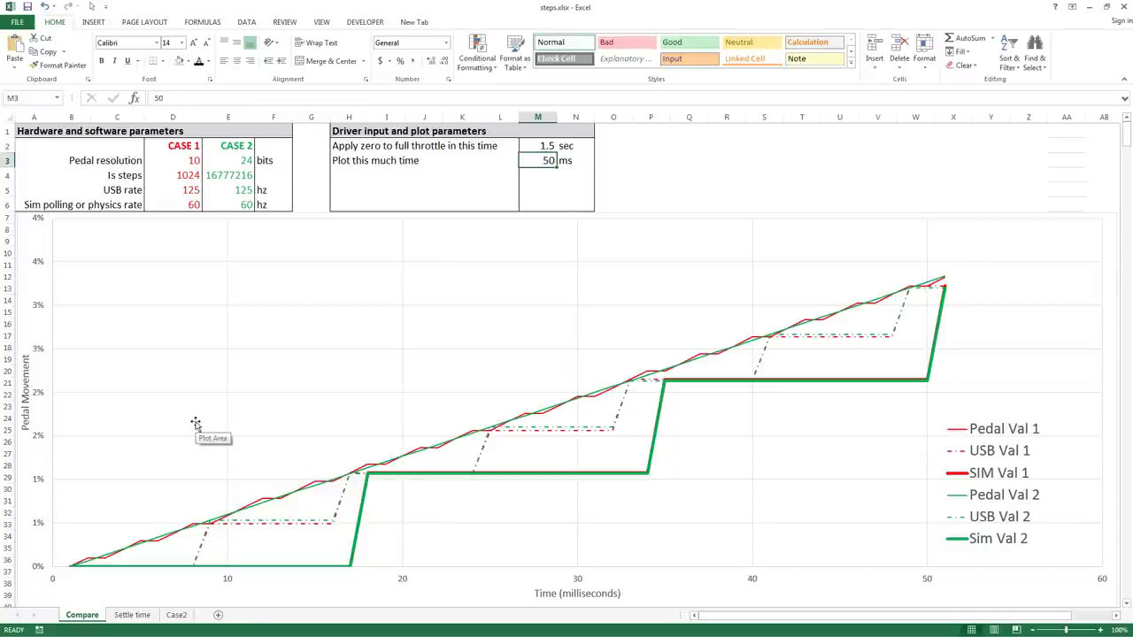
# Set the Case 1 pedal resolution to 8 bits in the hardware and software parameters.
pyautogui.click(177, 164)
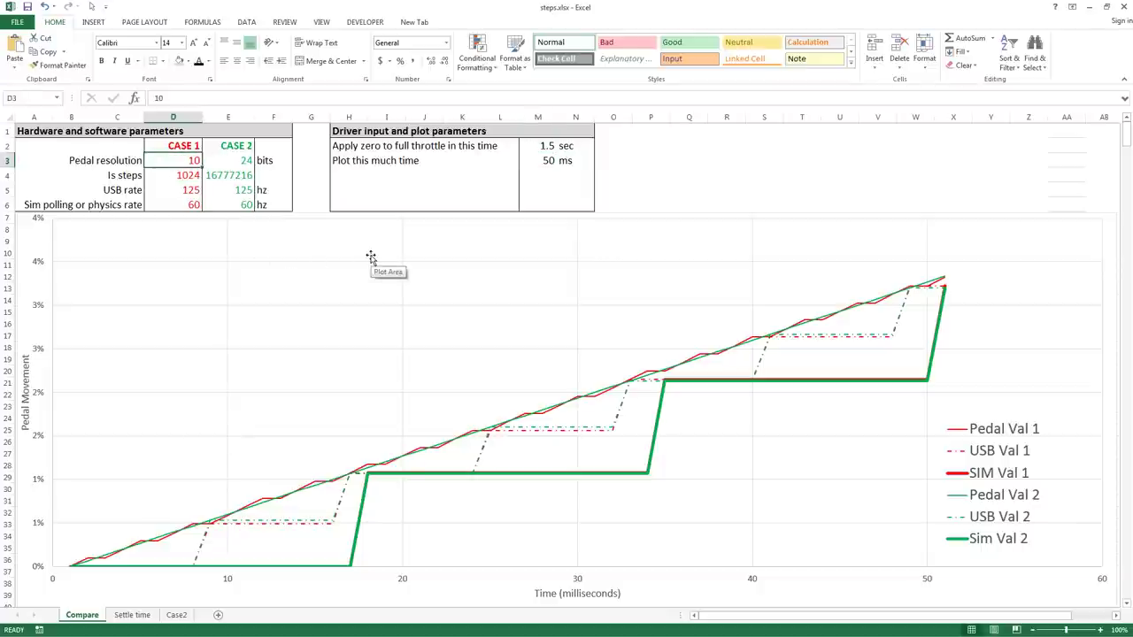
pyautogui.write('8')
pyautogui.press('Return')
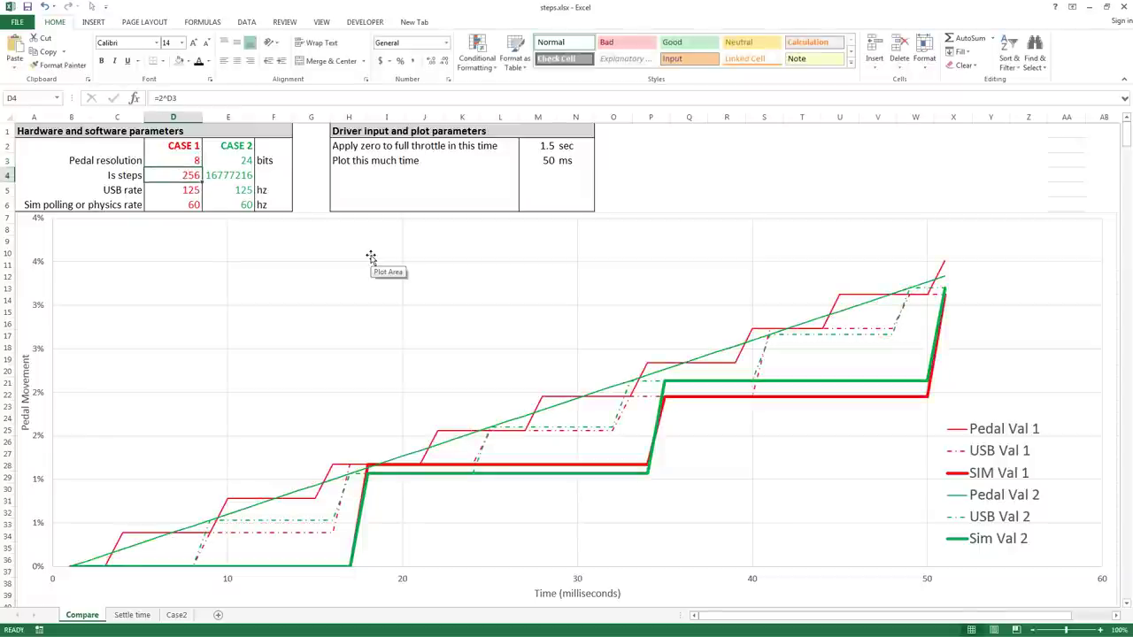
pyautogui.press('Return')
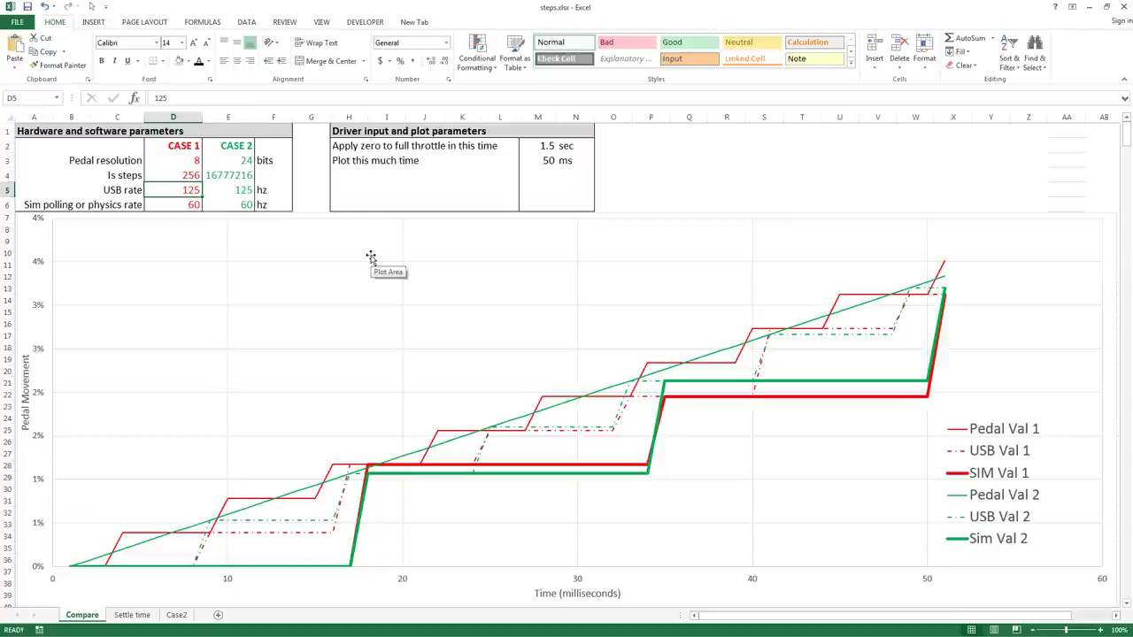
pyautogui.press('Down')
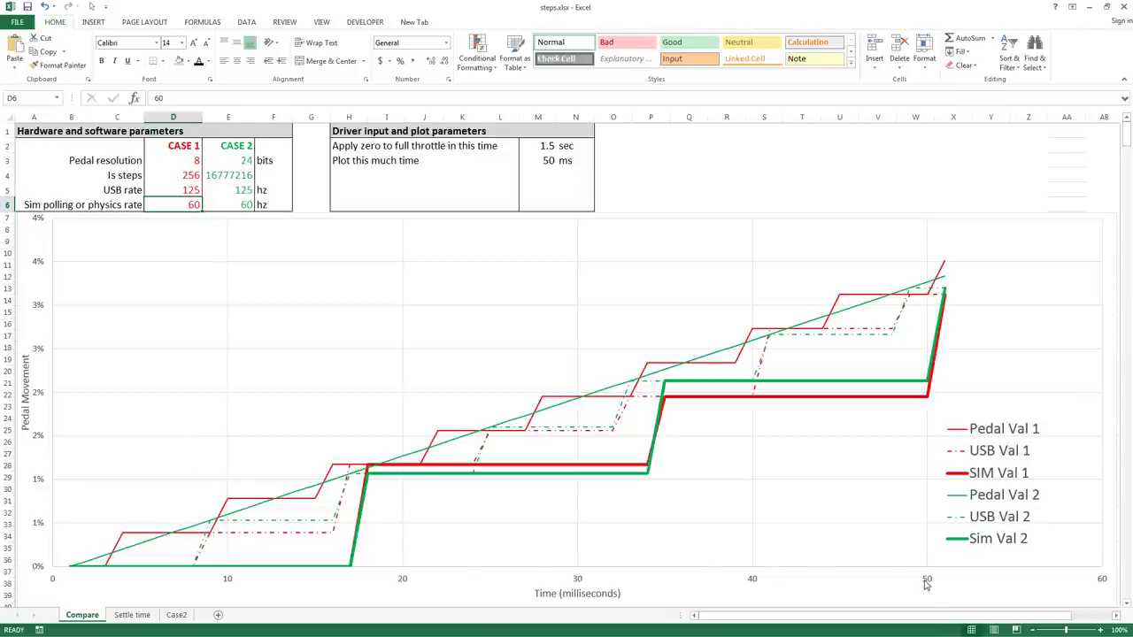
# Set the plotted time to 500 ms to view a longer stretch of pedal movement, and return it to 50 ms.
pyautogui.click(548, 161)
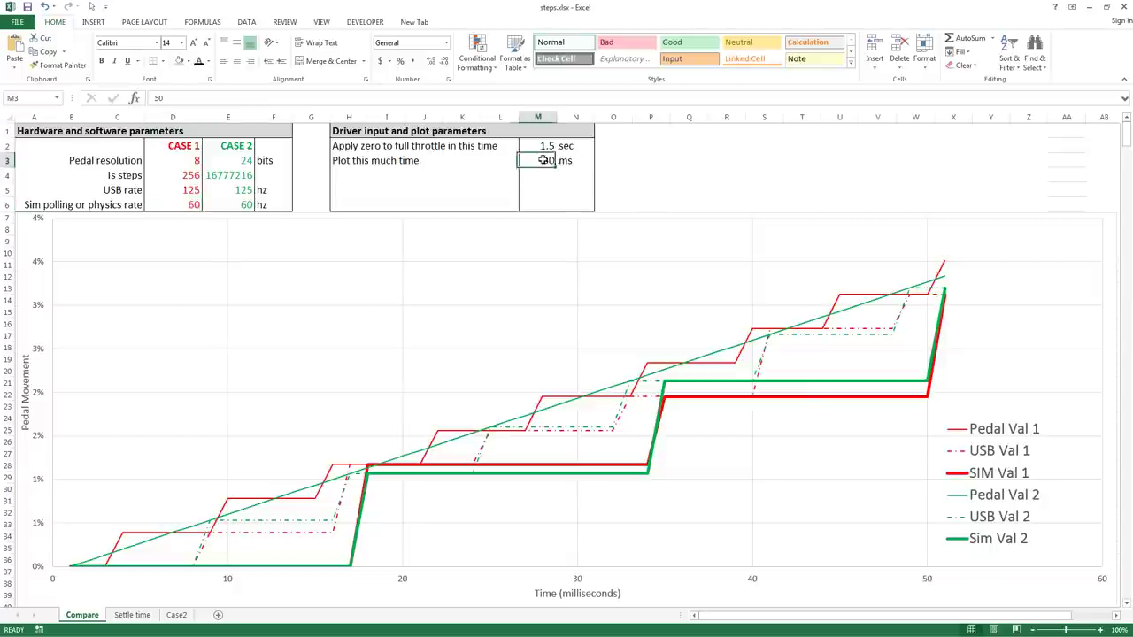
pyautogui.write('500')
pyautogui.press('Return')
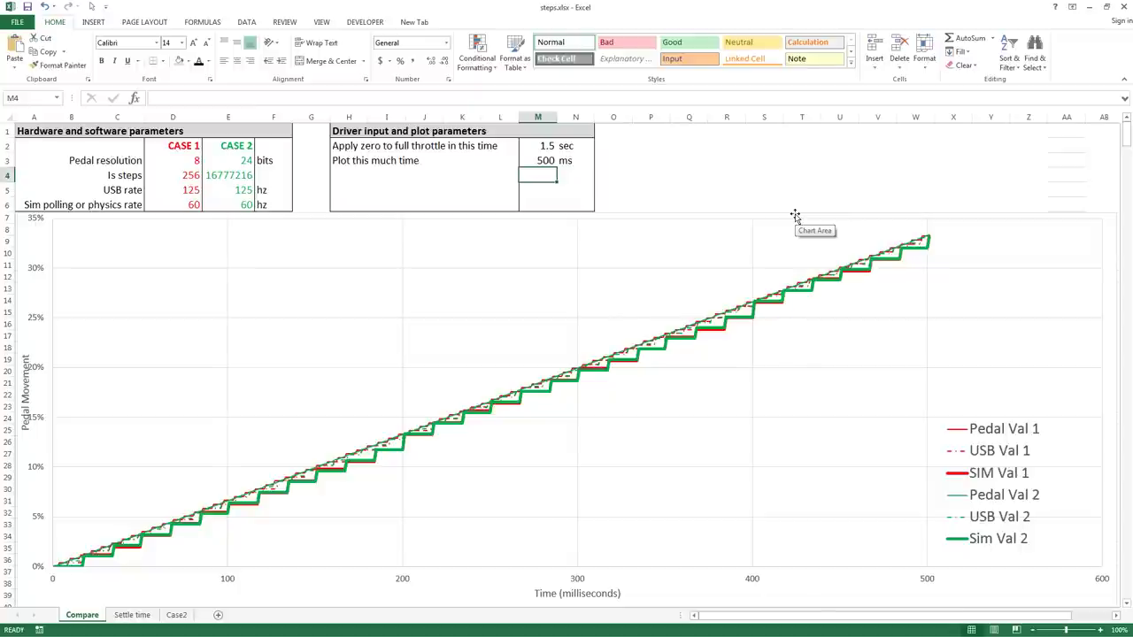
pyautogui.press('Up')
pyautogui.write('50')
pyautogui.press('Return')
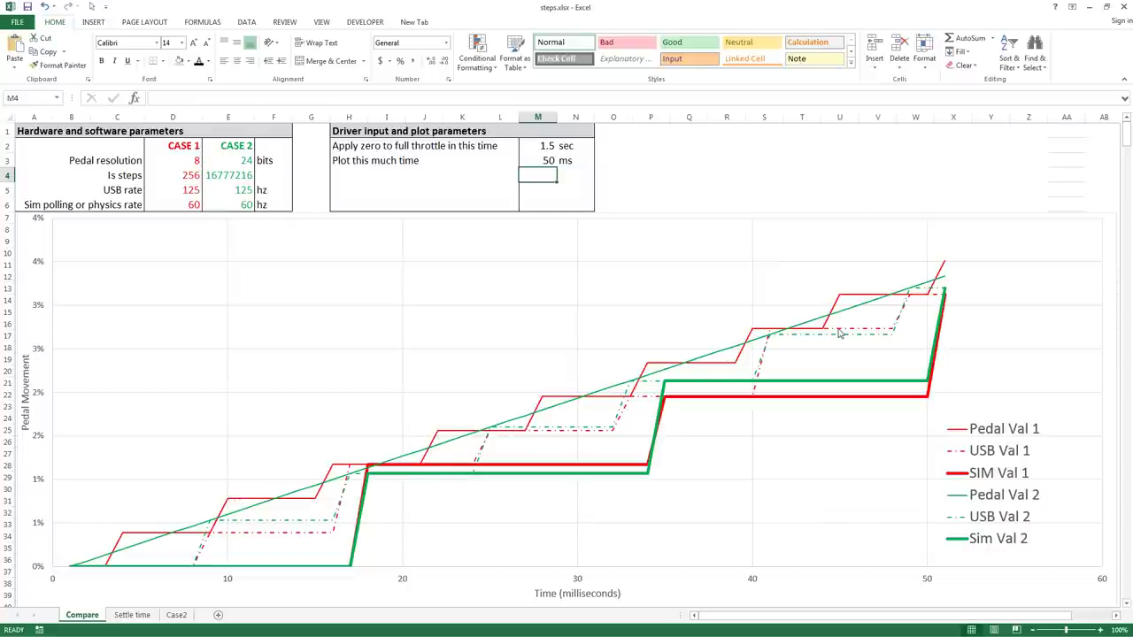
# Set the Case 1 pedal resolution to 9 bits.
pyautogui.click(194, 181)
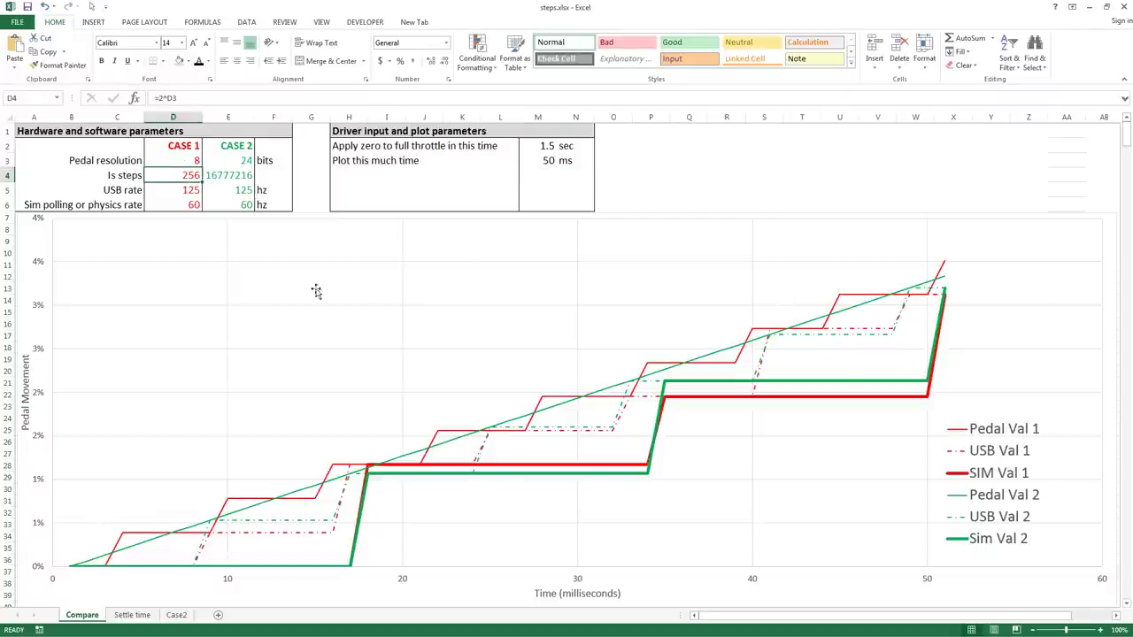
pyautogui.click(182, 160)
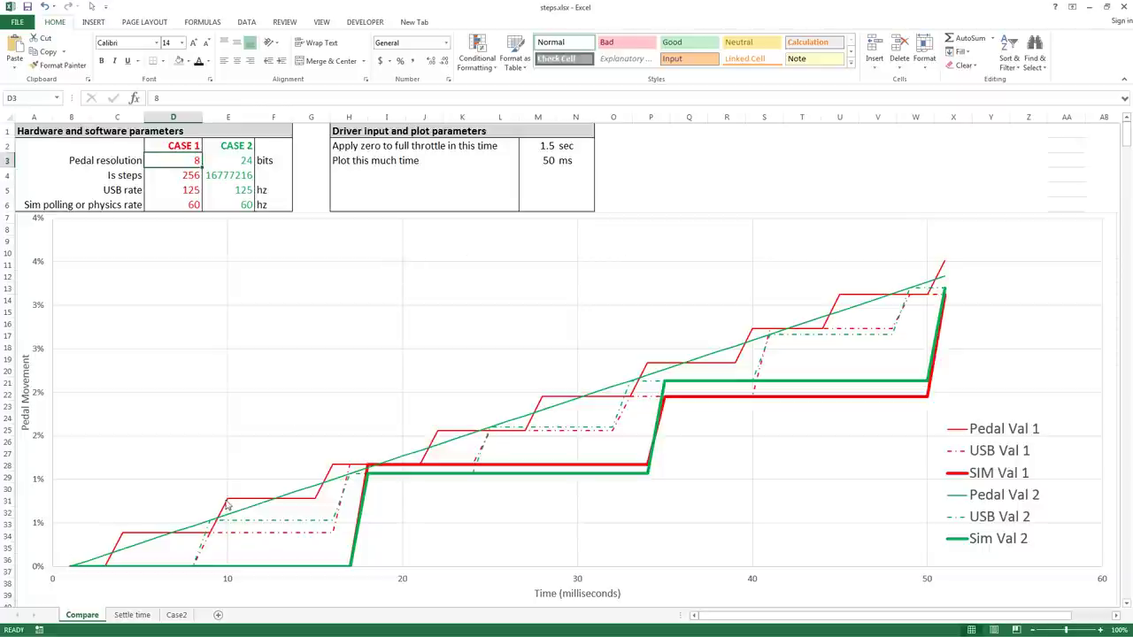
pyautogui.write('9')
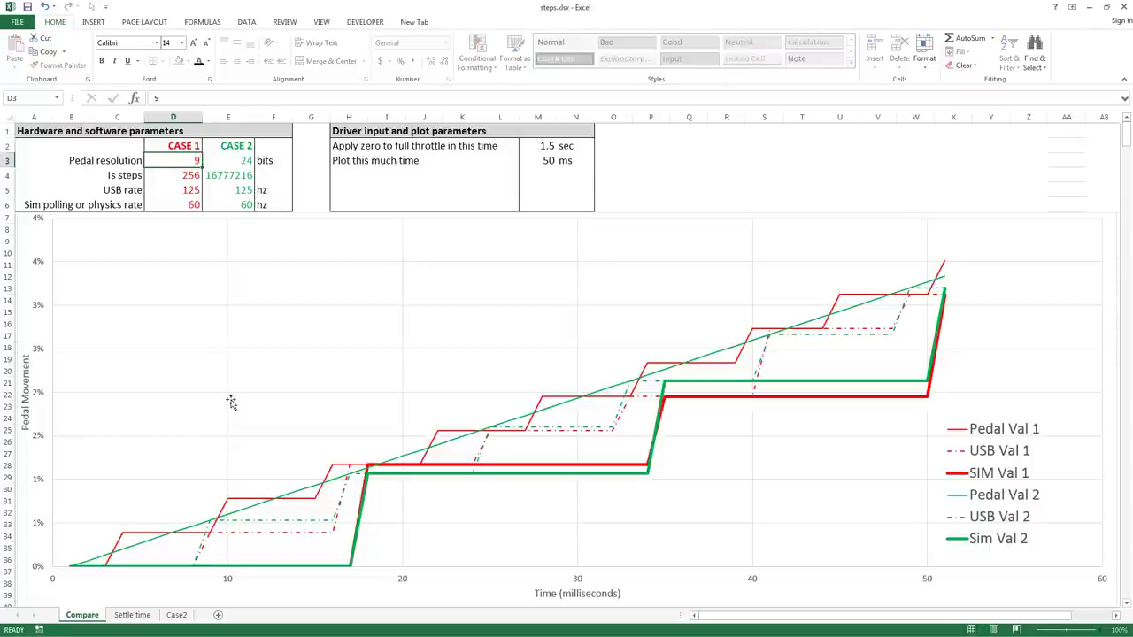
pyautogui.press('Return')
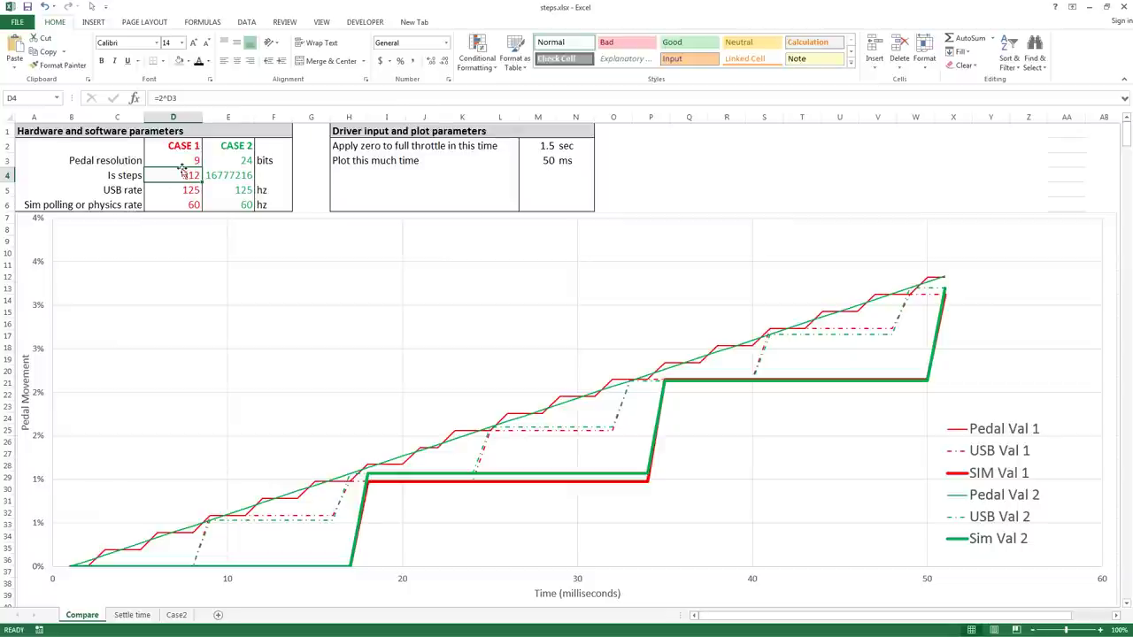
# Set the Case 1 USB rate to 50 Hz and examine the USB Val 1 curve on the chart.
pyautogui.click(177, 191)
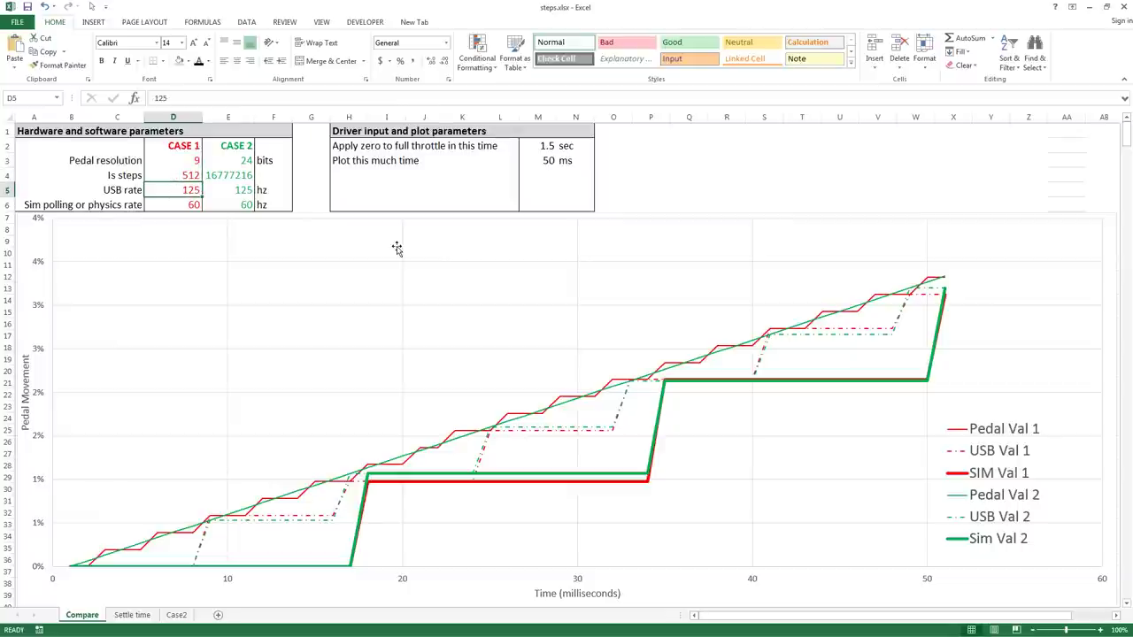
pyautogui.write('50')
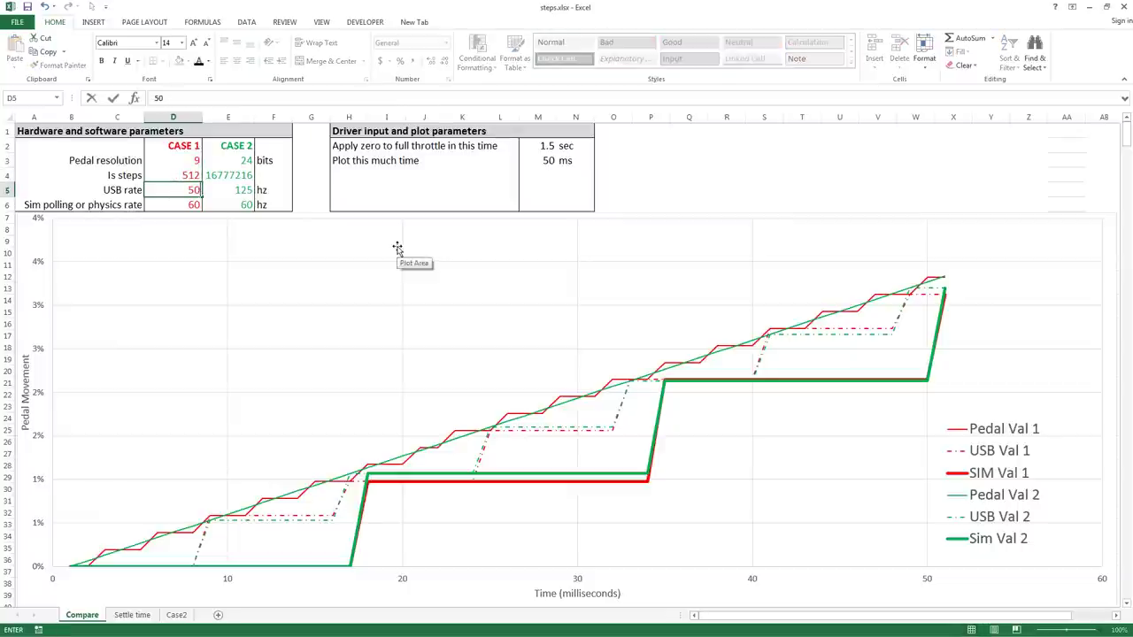
pyautogui.press('Return')
pyautogui.press('Up')
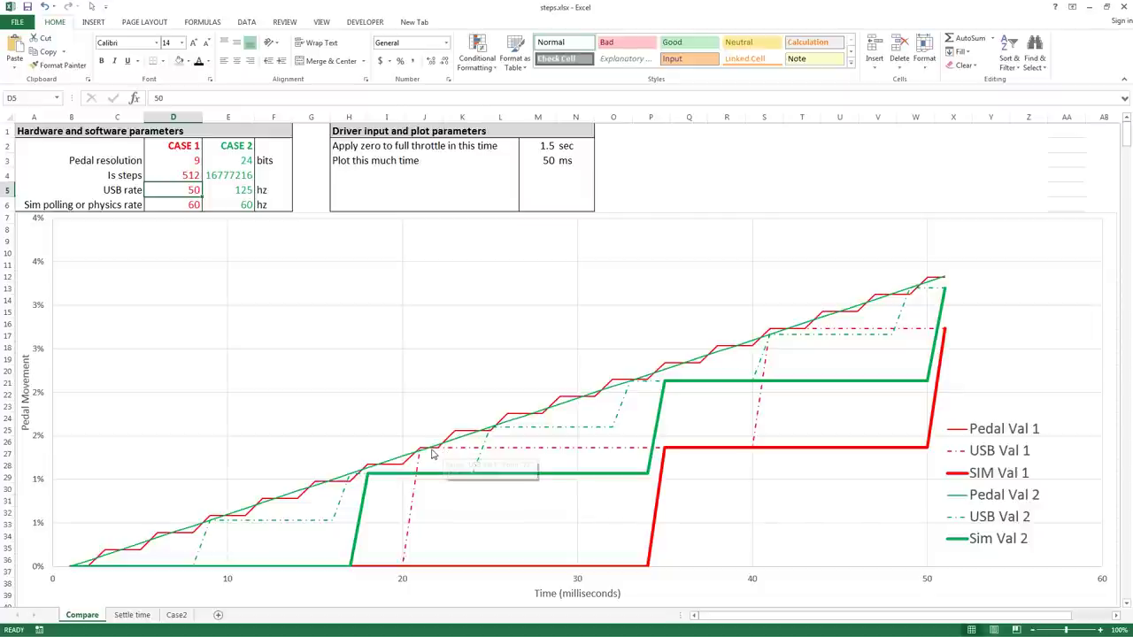
pyautogui.moveTo(433, 455)
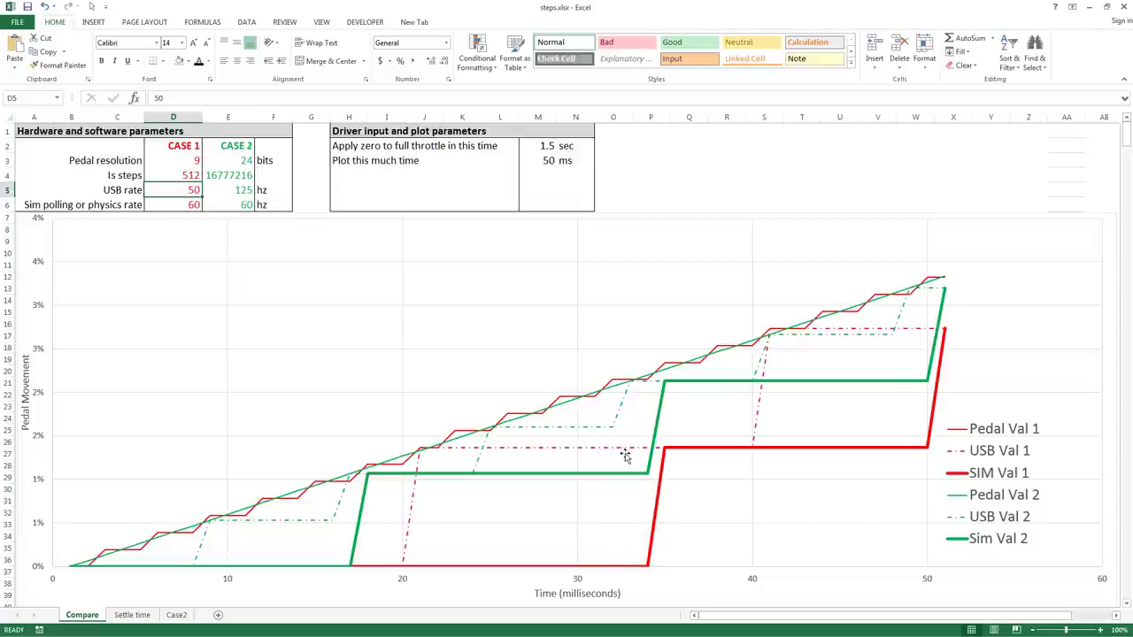
pyautogui.moveTo(753, 452)
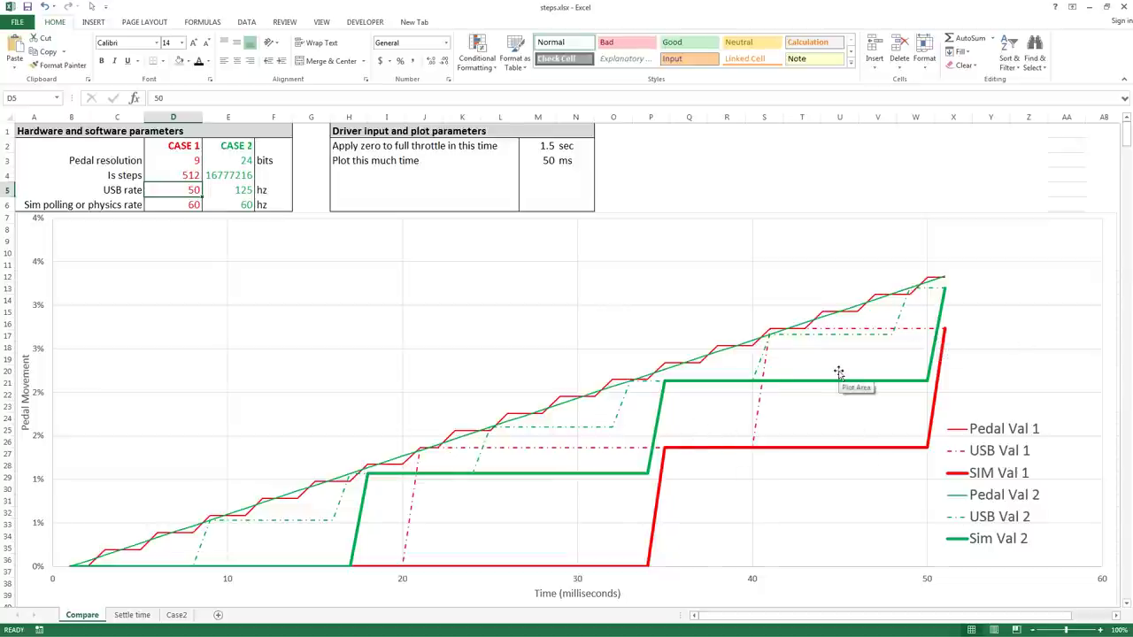
# Set the Case 1 pedal resolution back to 8 bits and its USB rate back to 125 Hz.
pyautogui.click(165, 163)
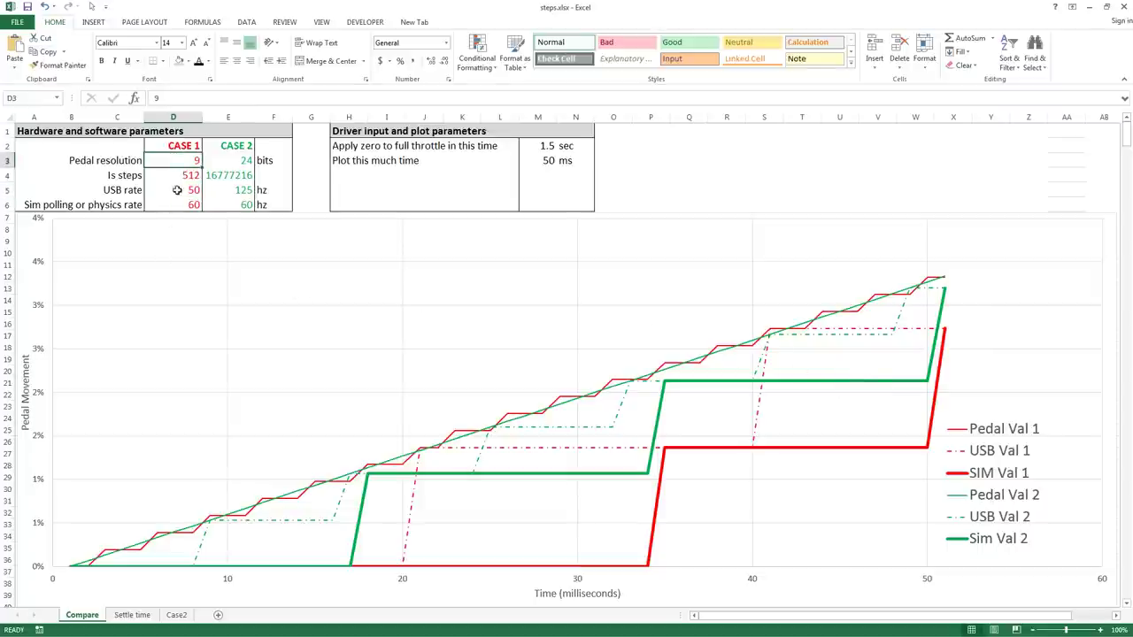
pyautogui.write('8')
pyautogui.press('Return')
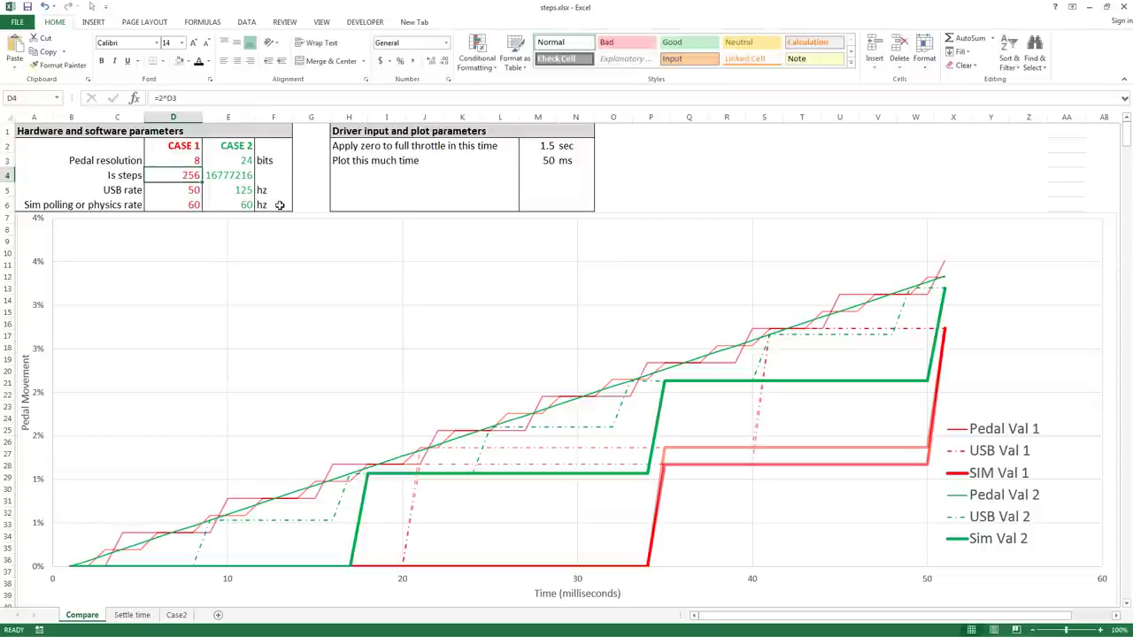
pyautogui.press('Return')
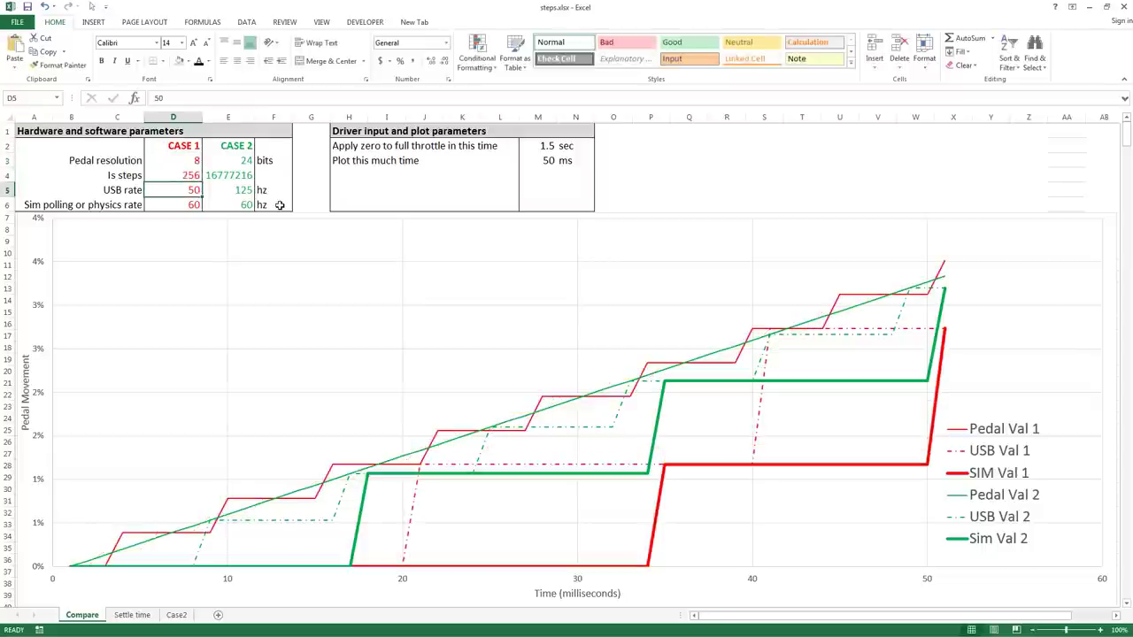
pyautogui.write('125')
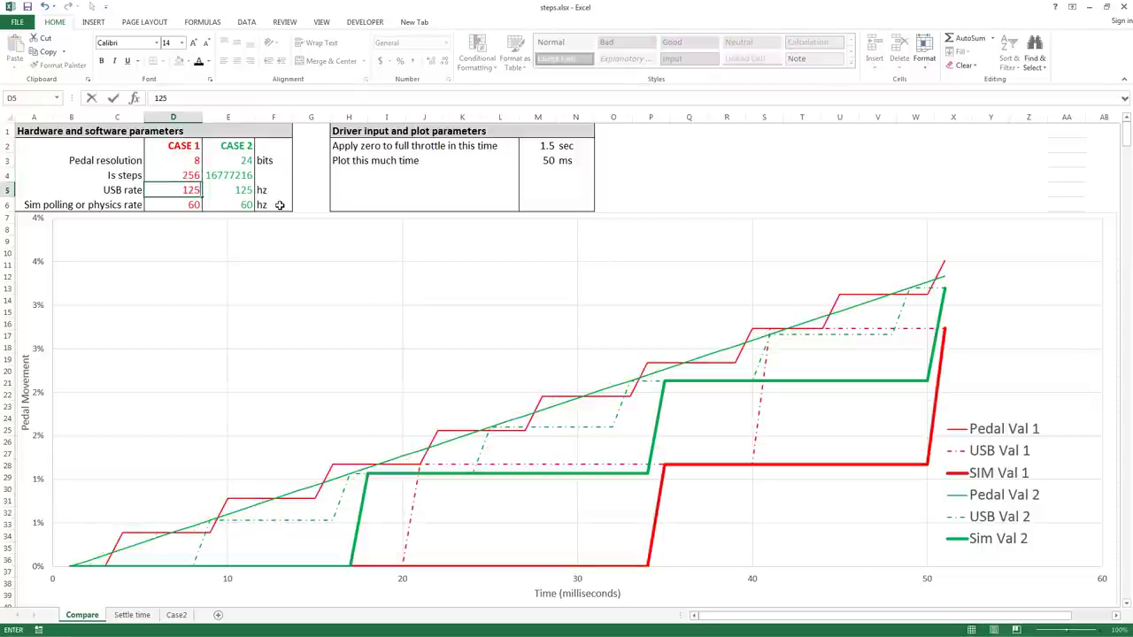
pyautogui.press('Return')
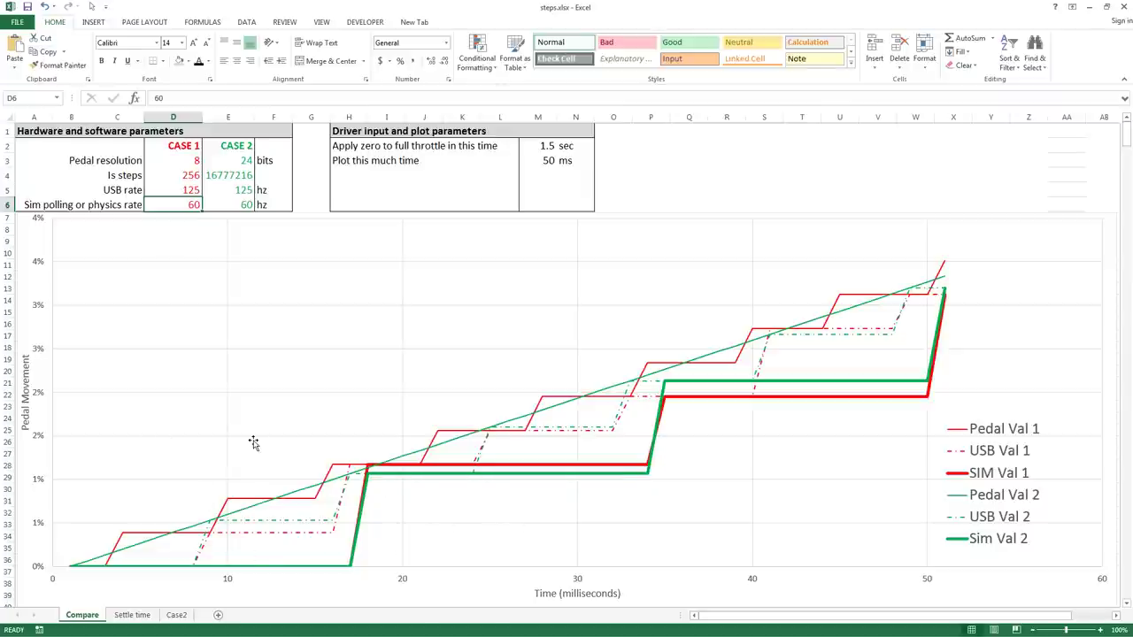
# Set the Case 2 USB rate to 1000 Hz and inspect the start of the plotted curves.
pyautogui.click(172, 181)
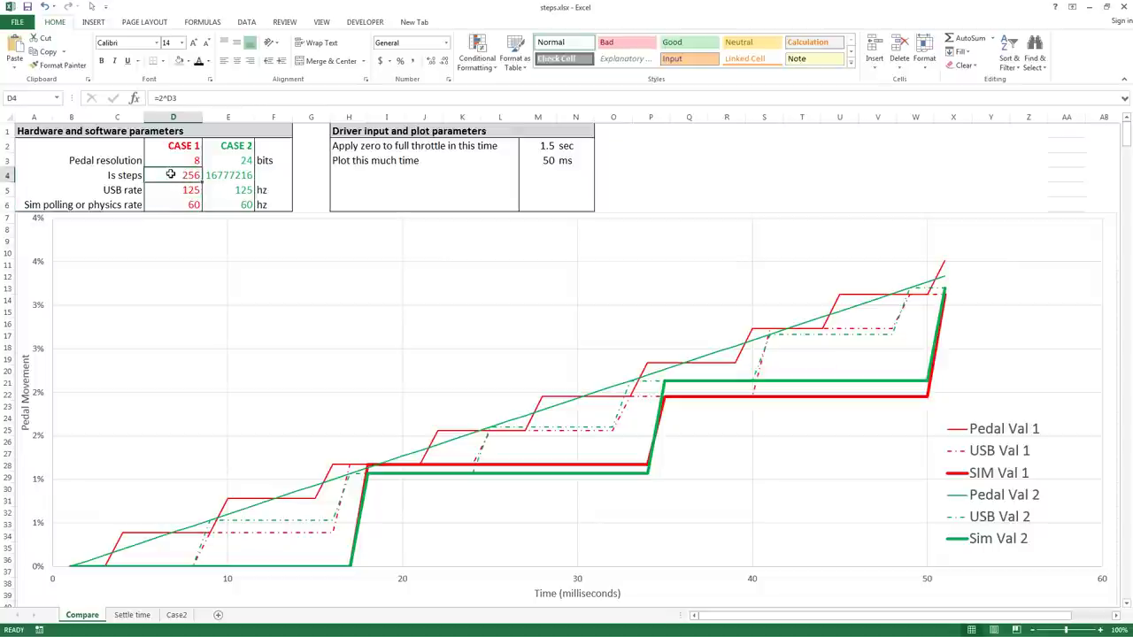
pyautogui.moveTo(229, 158); pyautogui.dragTo(222, 212)
pyautogui.click(229, 159)
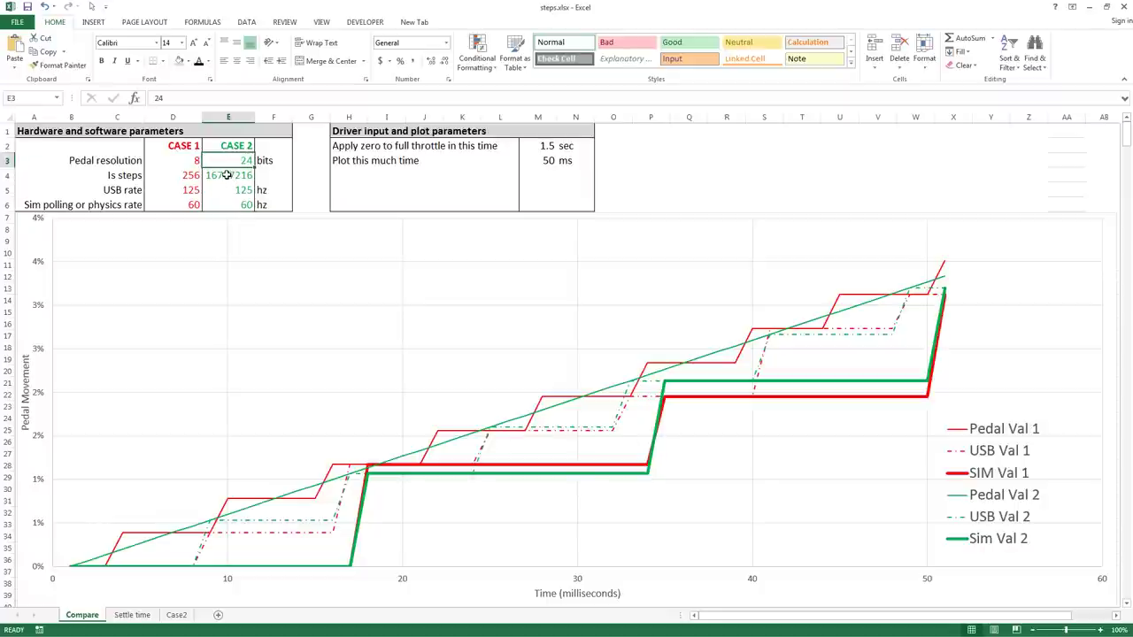
pyautogui.click(239, 189)
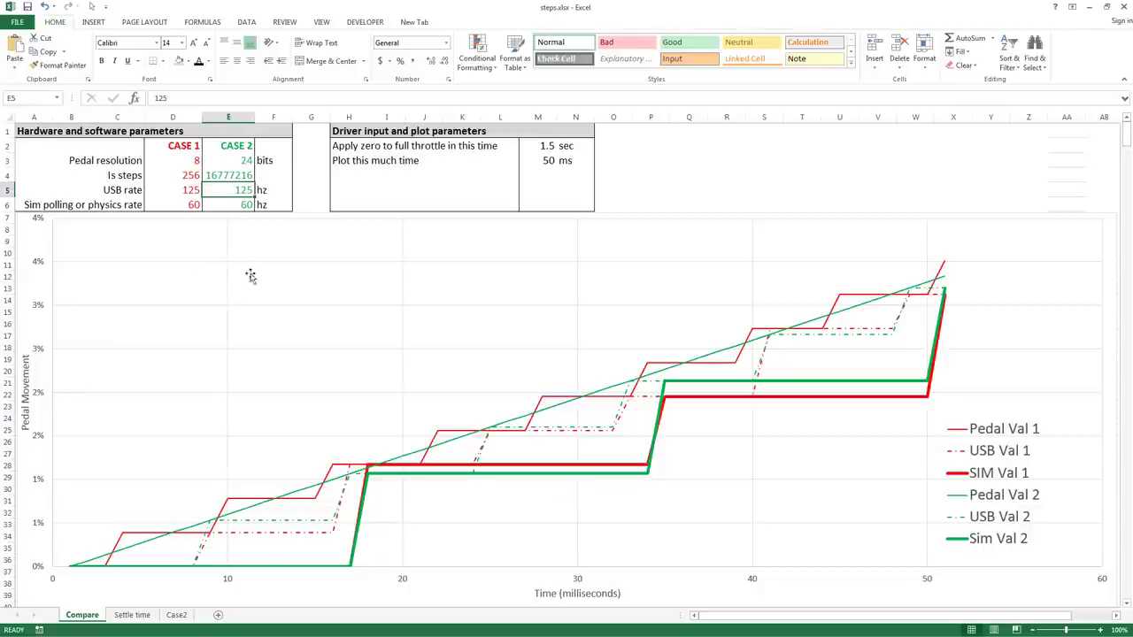
pyautogui.write('1000')
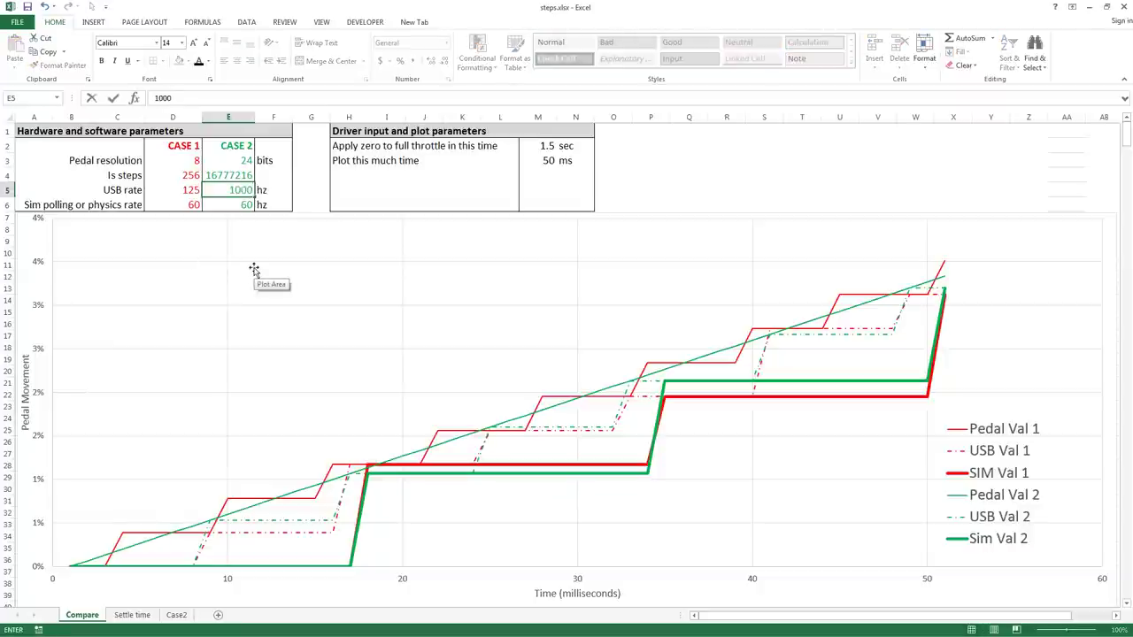
pyautogui.press('Return')
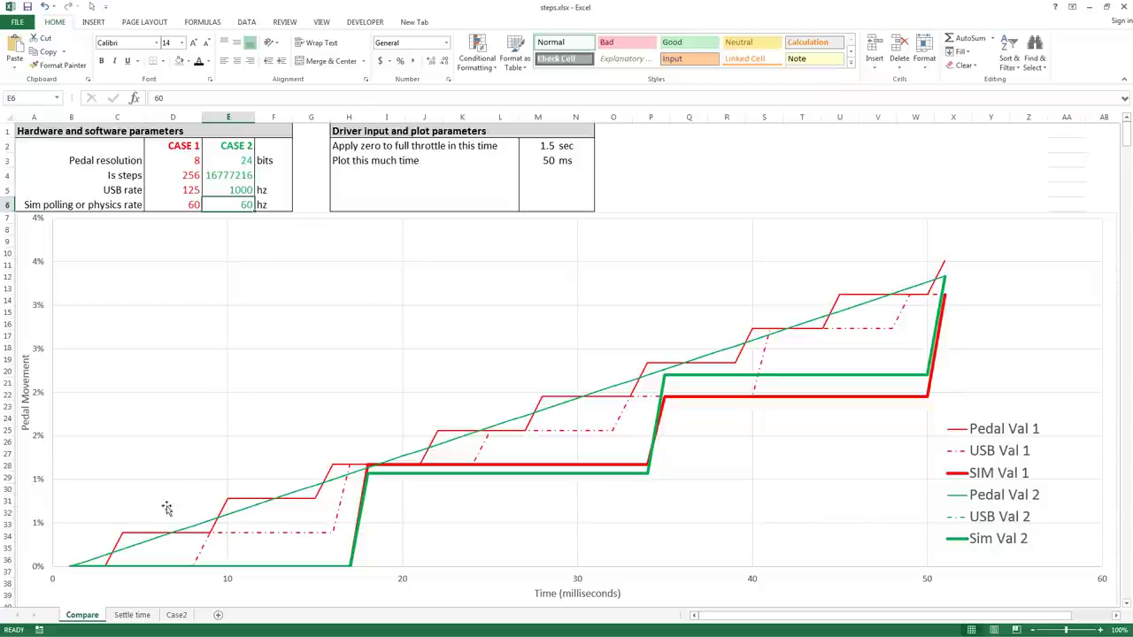
pyautogui.moveTo(137, 552)
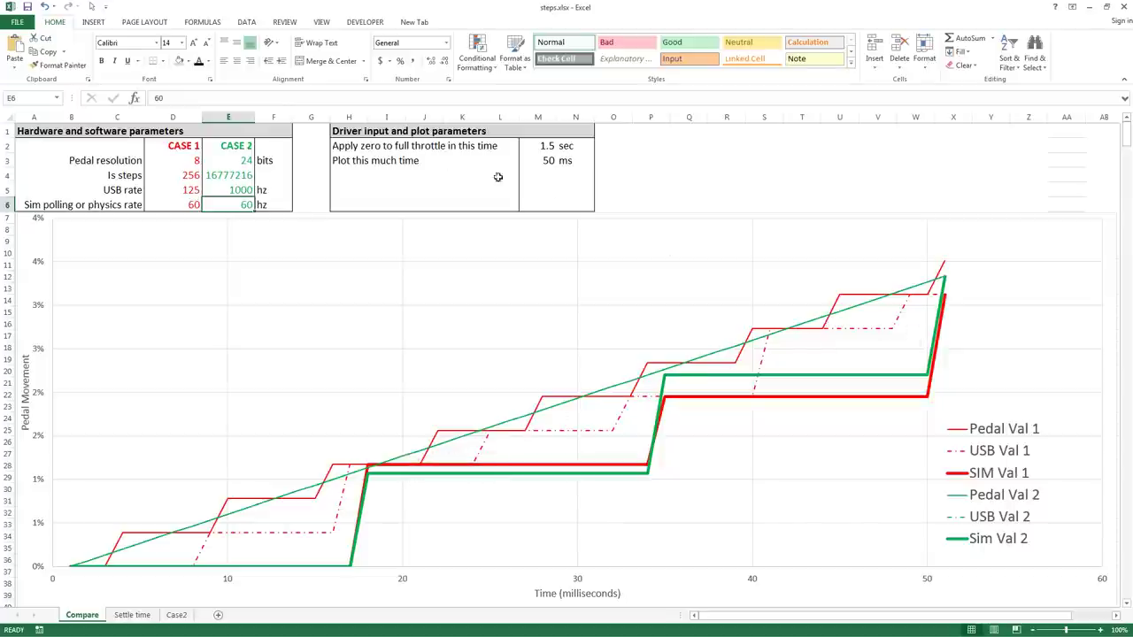
# Set the Case 2 USB rate to 500 Hz.
pyautogui.click(237, 190)
pyautogui.write('500')
pyautogui.press('Return')
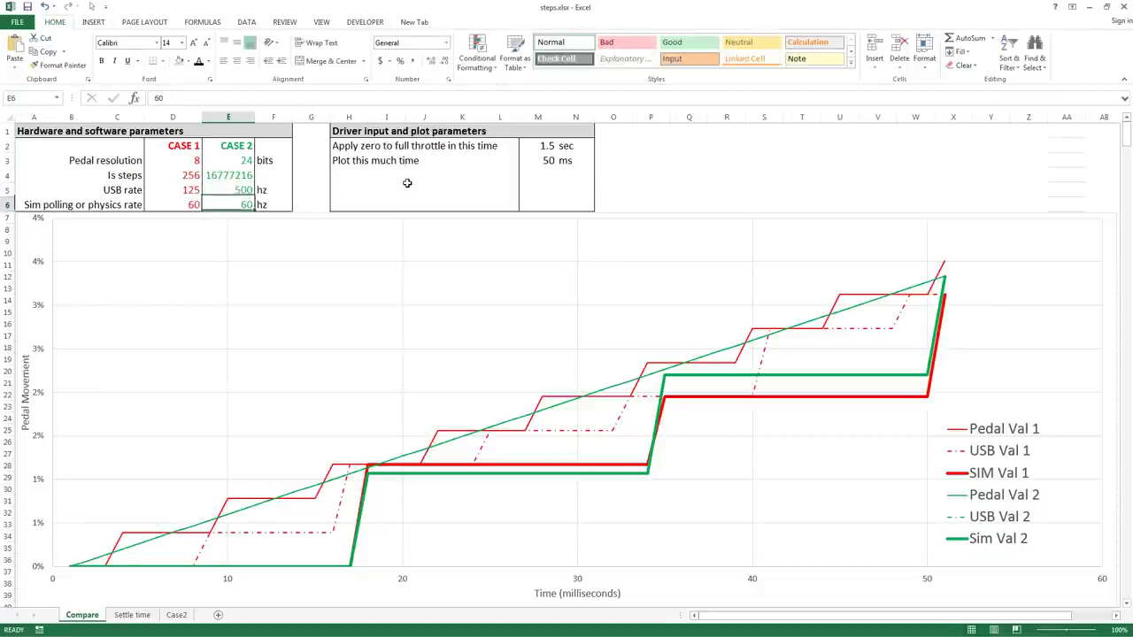
pyautogui.press('Up')
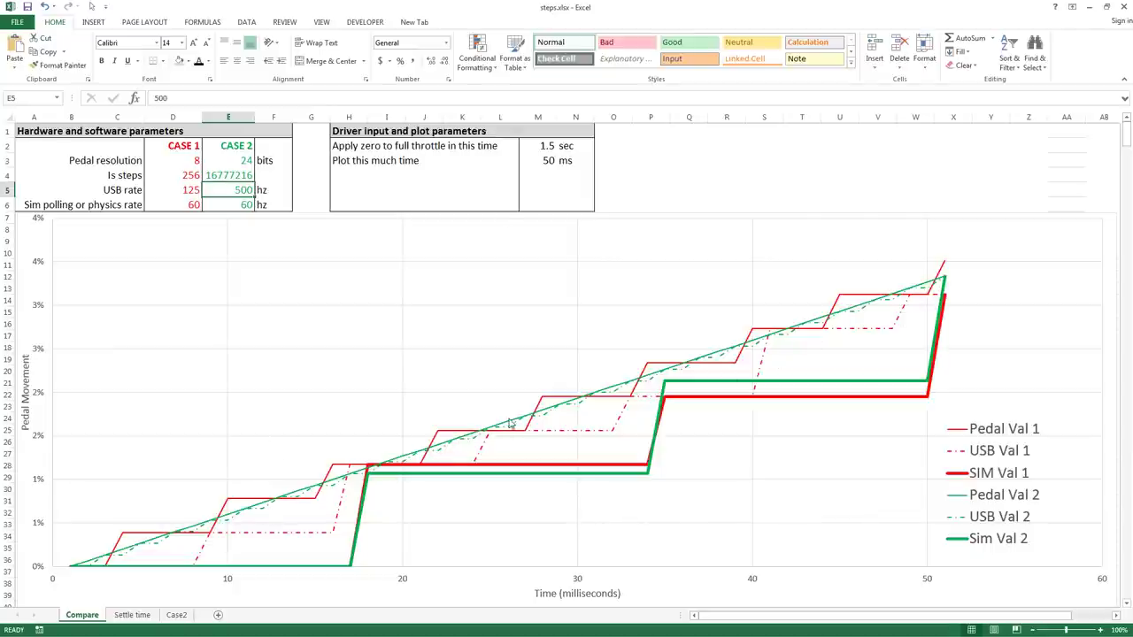
# Set the Case 2 USB rate to 1000 Hz and review the Case 2 parameters against the end of the plotted curves.
pyautogui.write('100')
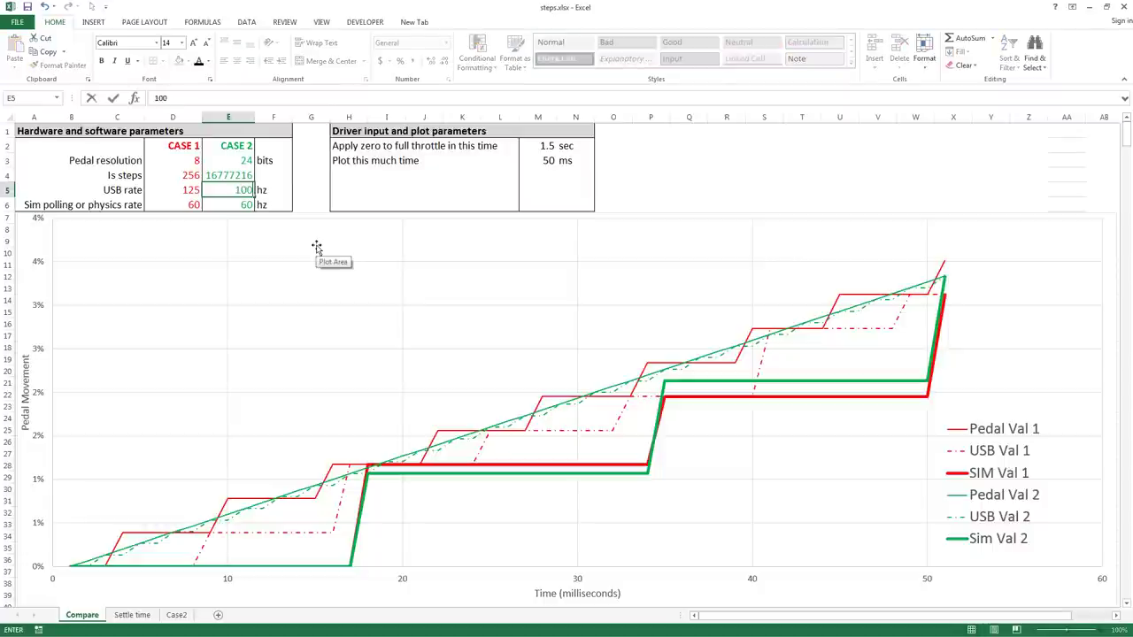
pyautogui.write('0')
pyautogui.press('Return')
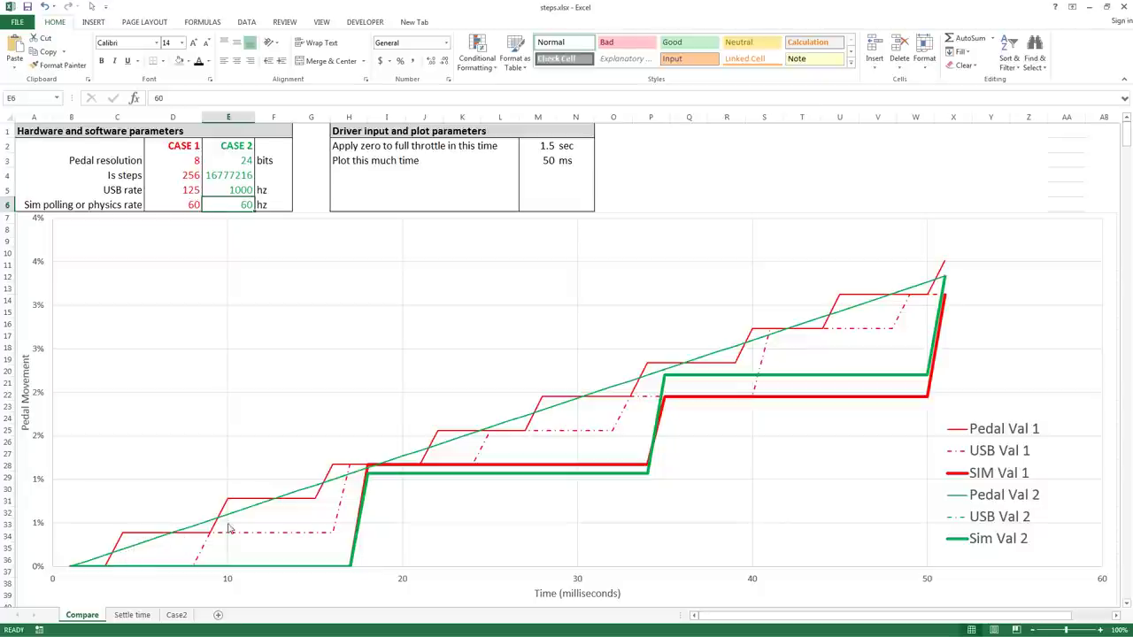
pyautogui.click(235, 189)
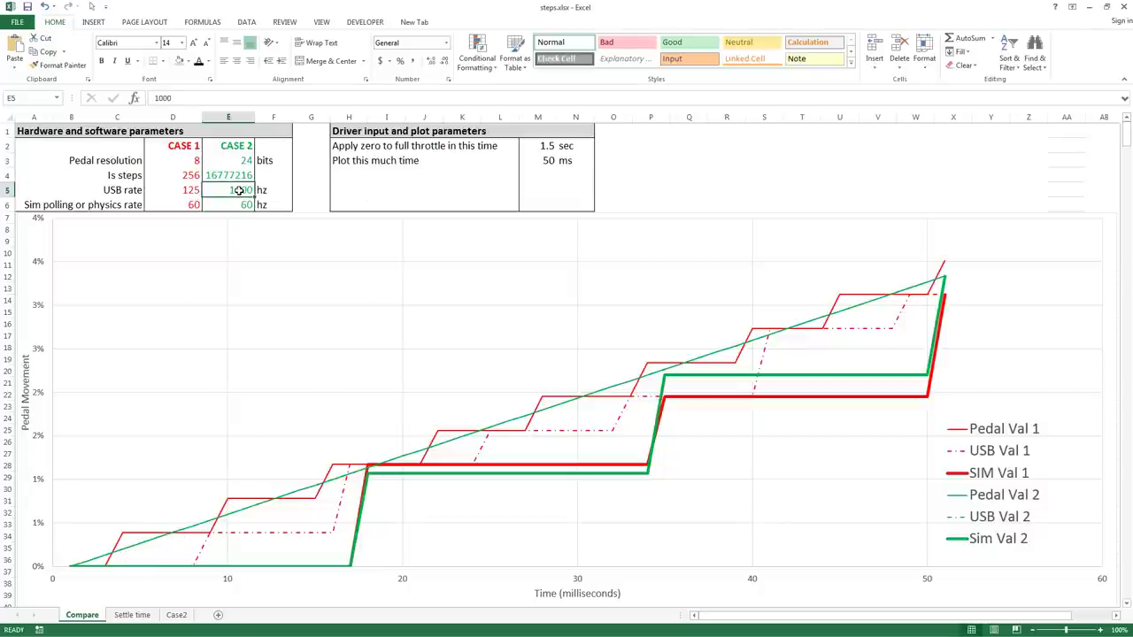
pyautogui.click(237, 160)
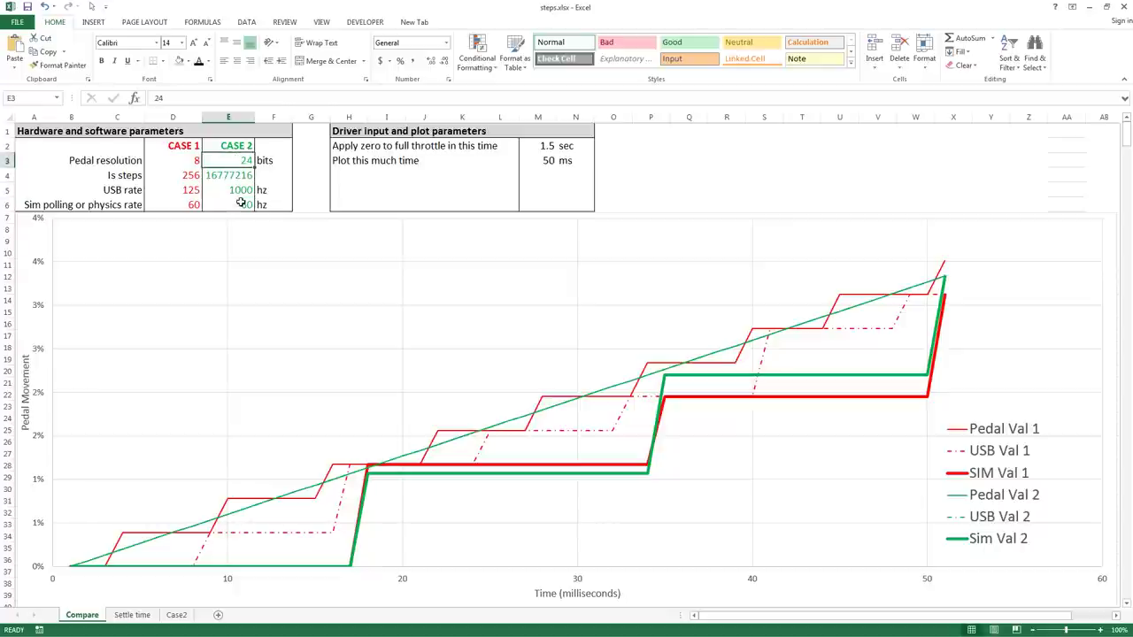
pyautogui.click(246, 190)
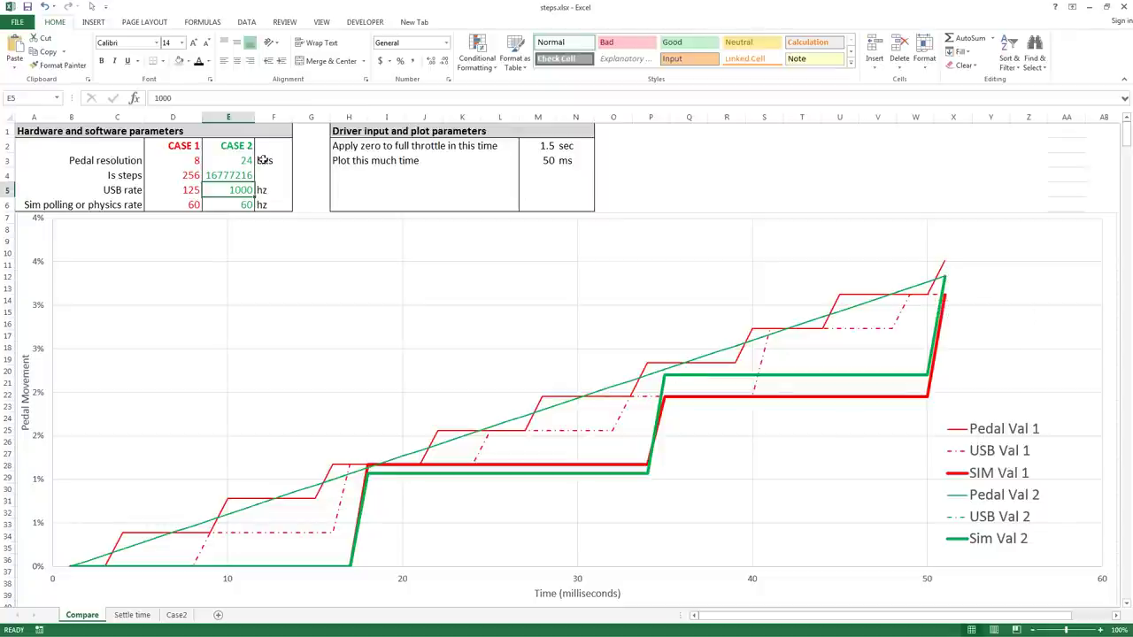
pyautogui.click(236, 203)
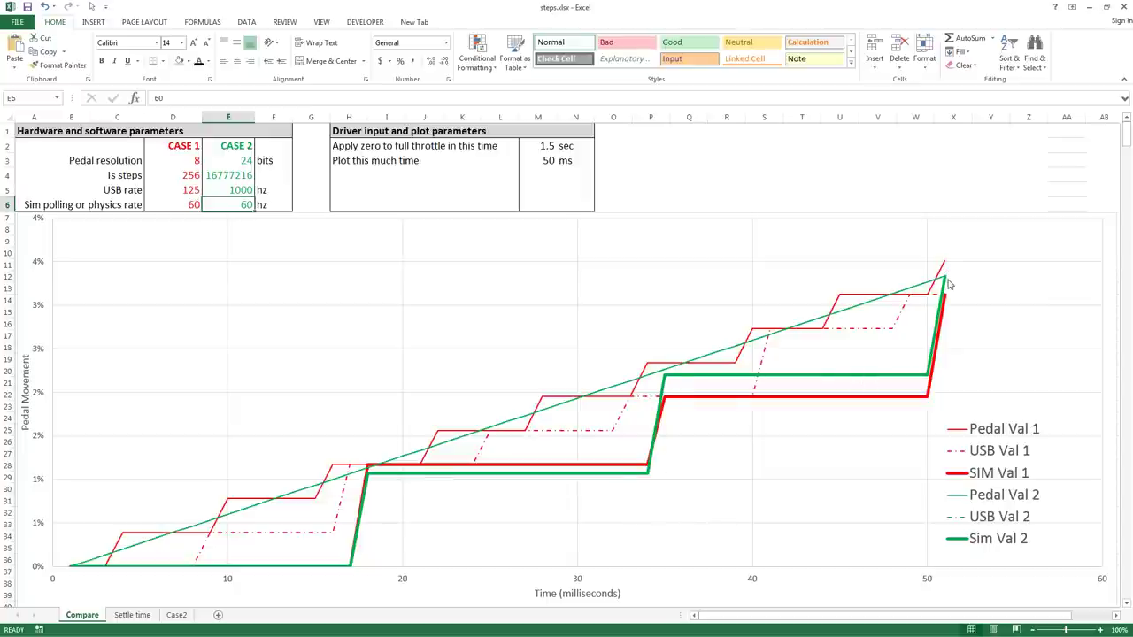
pyautogui.moveTo(945, 282)
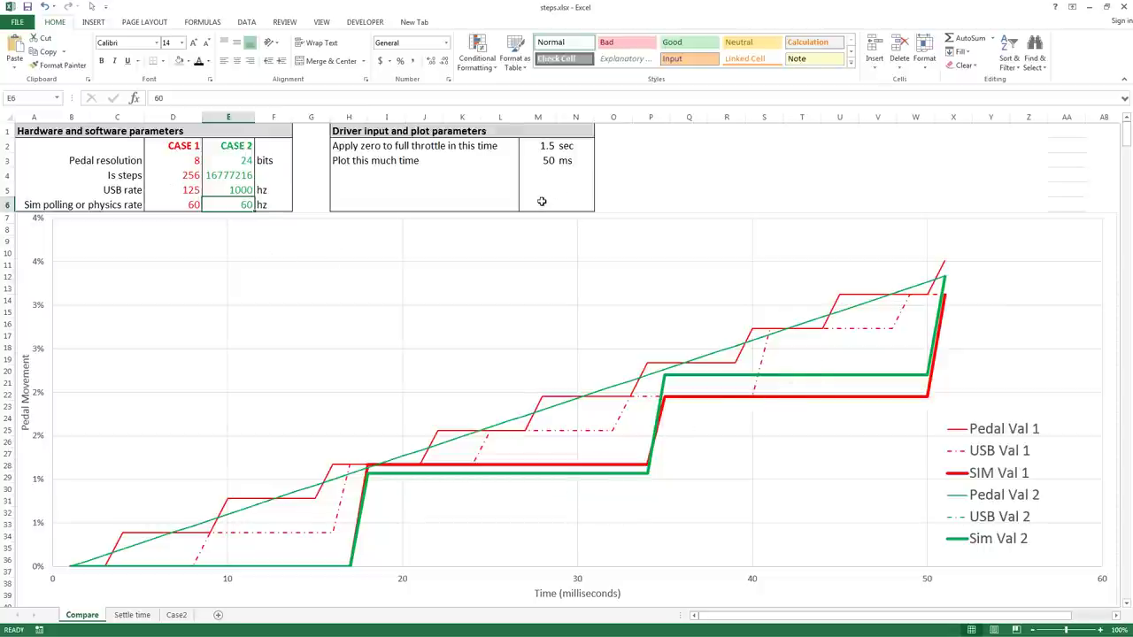
# Set the plotted time to 500 ms and review the pedal resolution and USB rate of both cases against the chart.
pyautogui.click(544, 162)
pyautogui.write('500')
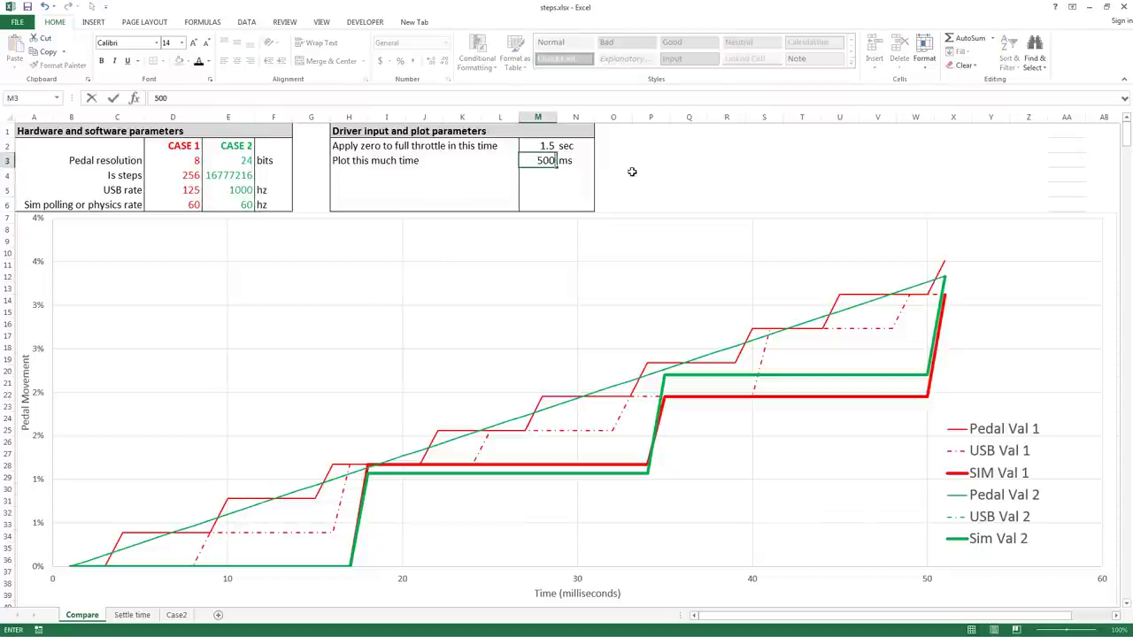
pyautogui.press('Return')
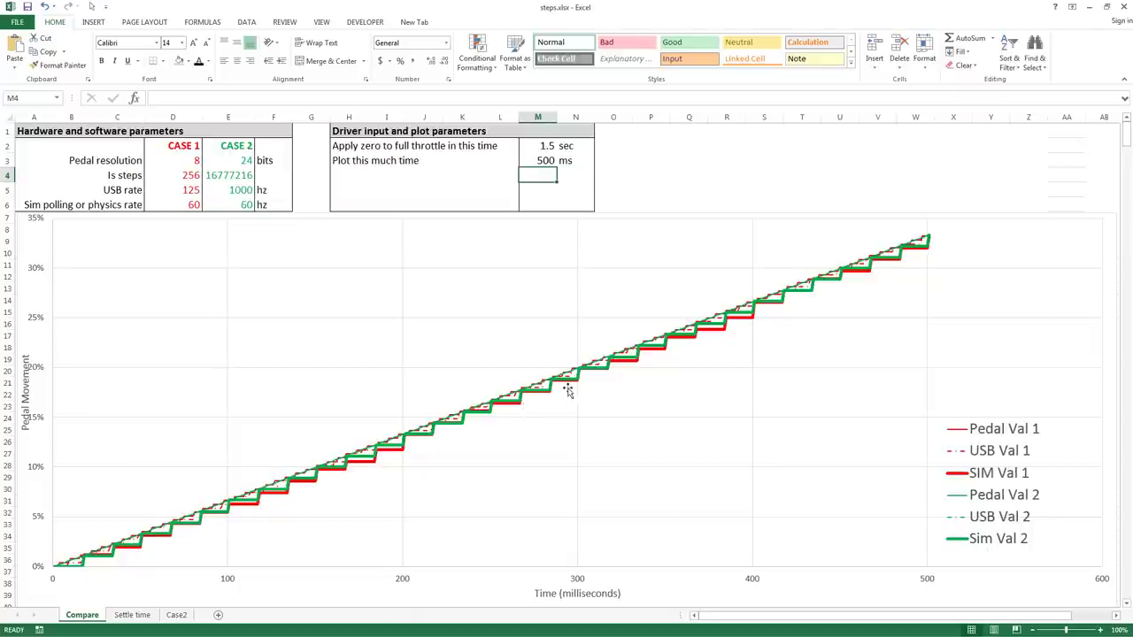
pyautogui.click(179, 159)
pyautogui.click(179, 192)
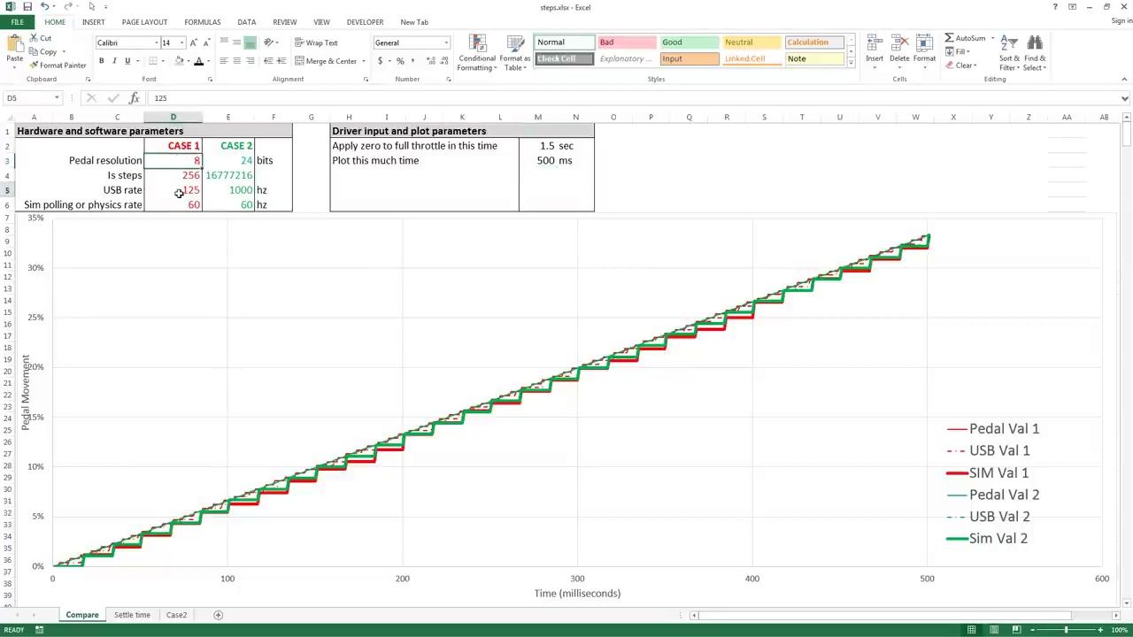
pyautogui.click(238, 161)
pyautogui.click(240, 190)
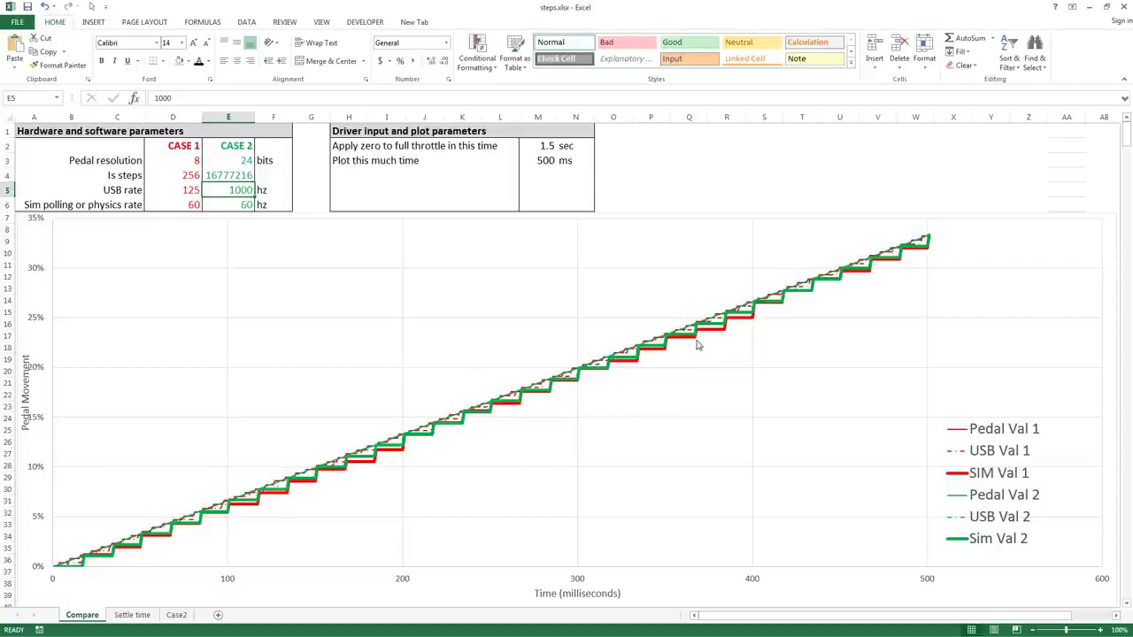
pyautogui.moveTo(166, 159); pyautogui.dragTo(218, 187)
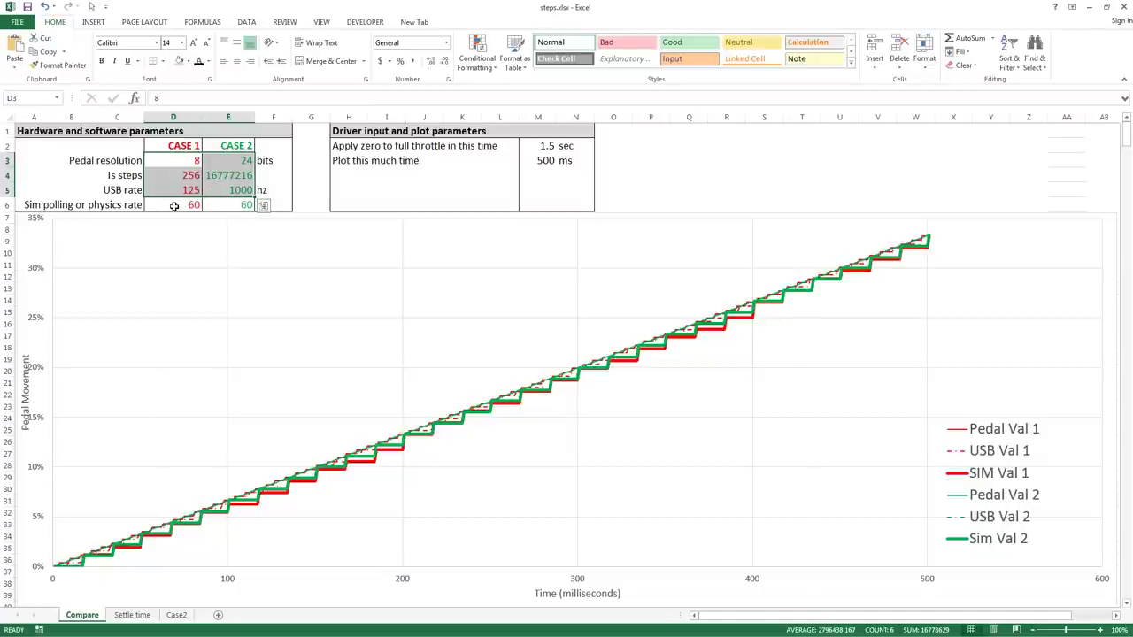
pyautogui.click(175, 206)
# Set the plotted time back to 50 ms.
pyautogui.click(534, 159)
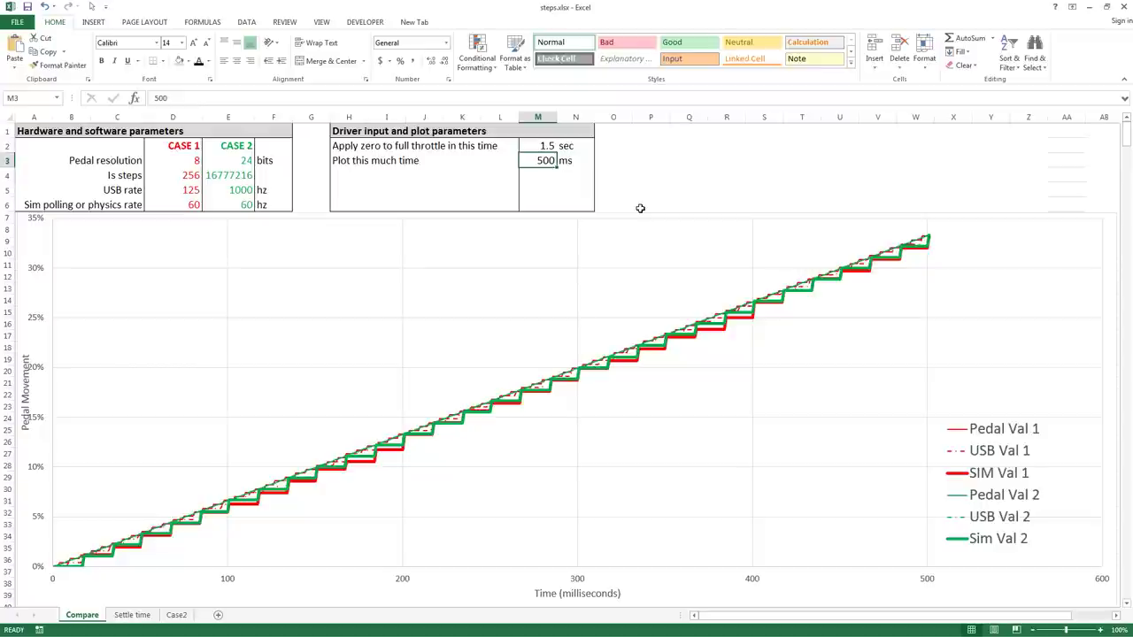
pyautogui.write('50')
pyautogui.press('Return')
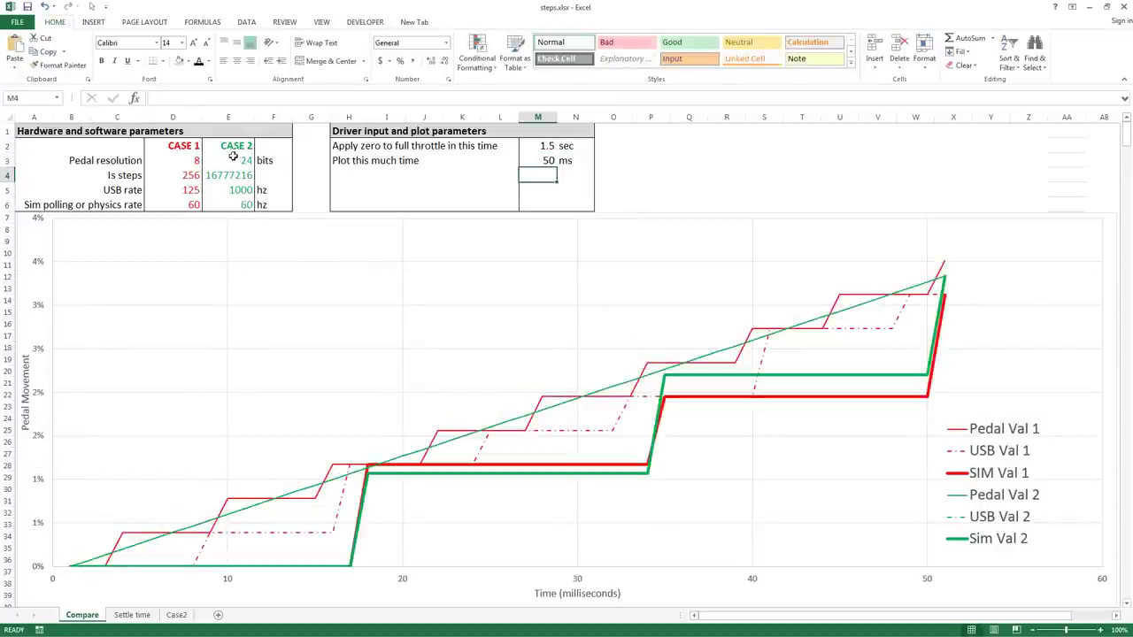
# Set the sim polling or physics rate to 360 Hz for both Case 1 and Case 2.
pyautogui.click(180, 205)
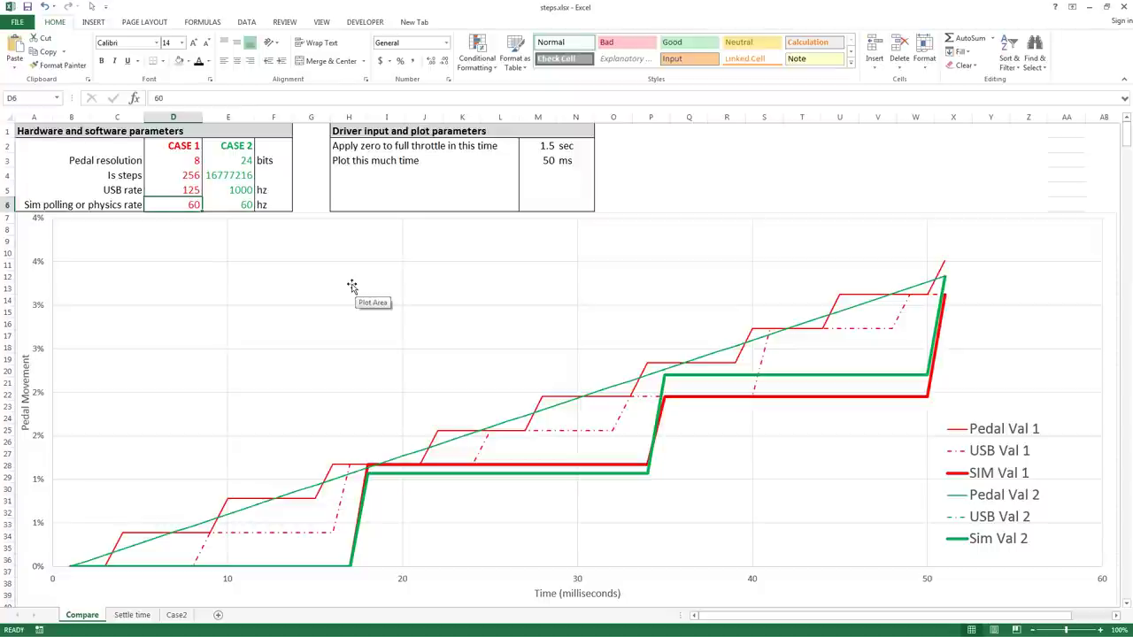
pyautogui.write('360')
pyautogui.press('Tab')
pyautogui.write('3')
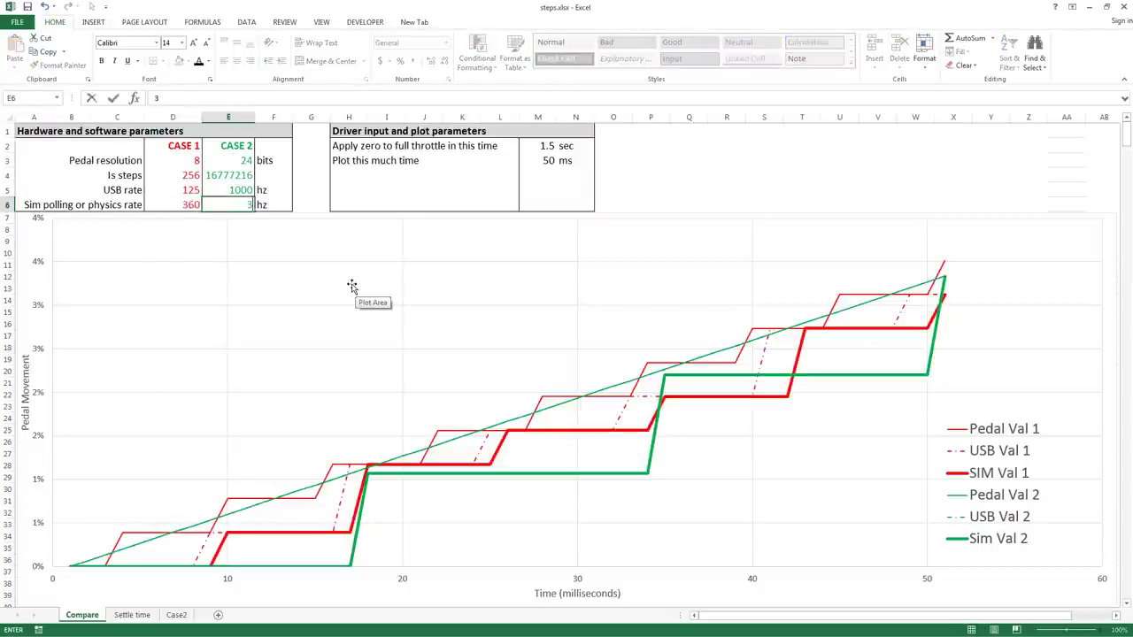
pyautogui.write('60')
pyautogui.press('Return')
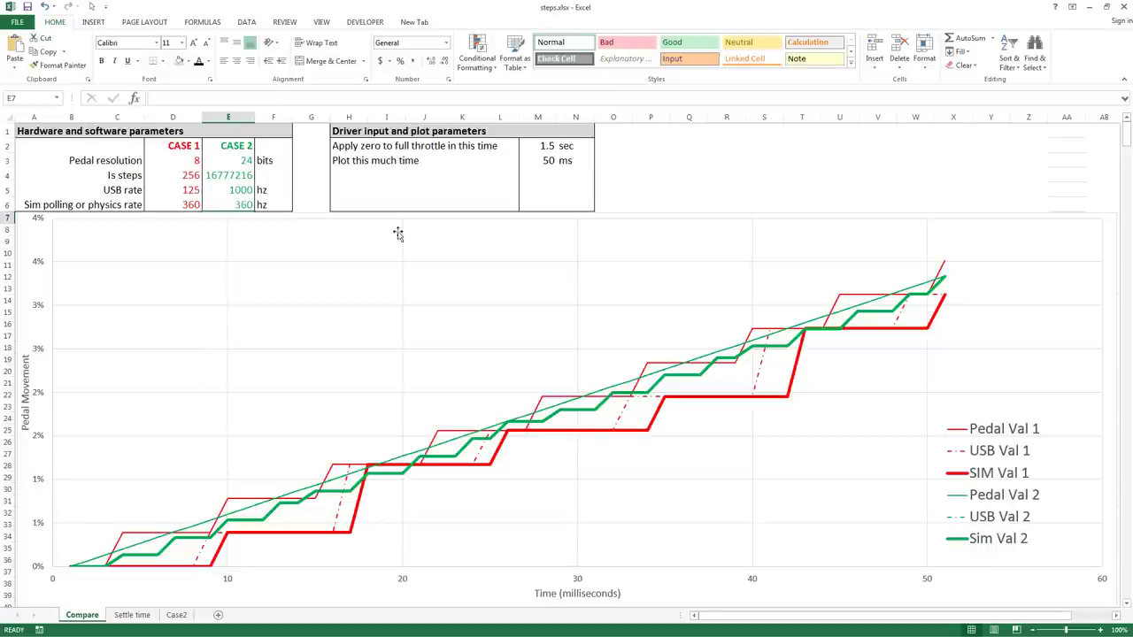
# Extend the plotted time to 500 ms and examine the SIM Val 1 steps along the Sim Val 2 curve.
pyautogui.click(529, 164)
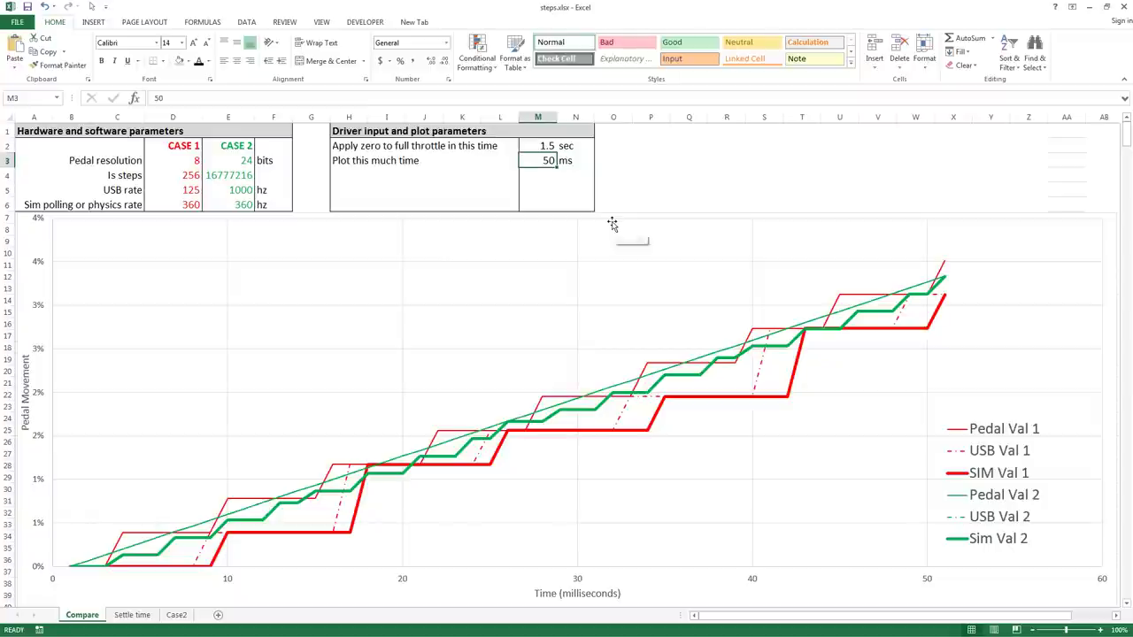
pyautogui.write('500')
pyautogui.press('Return')
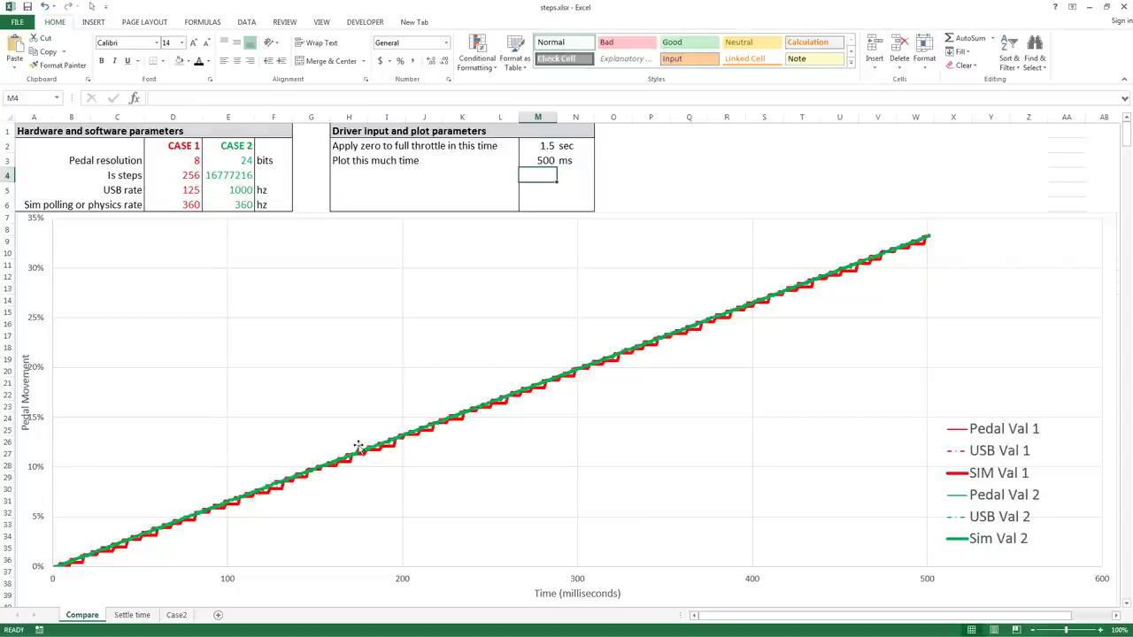
pyautogui.moveTo(359, 458)
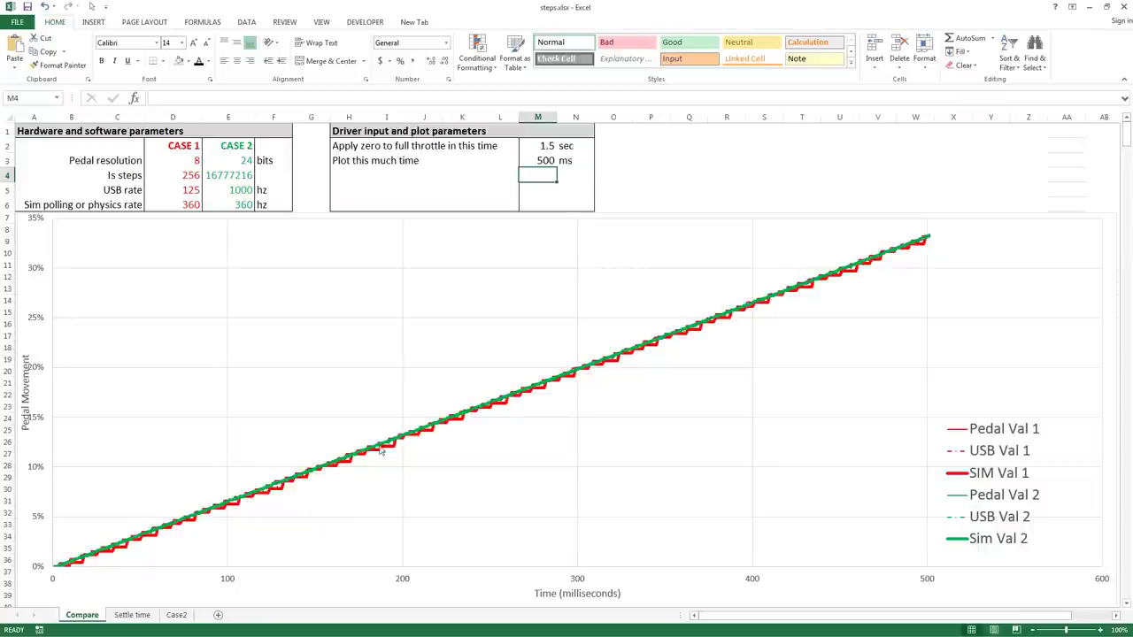
pyautogui.moveTo(395, 443)
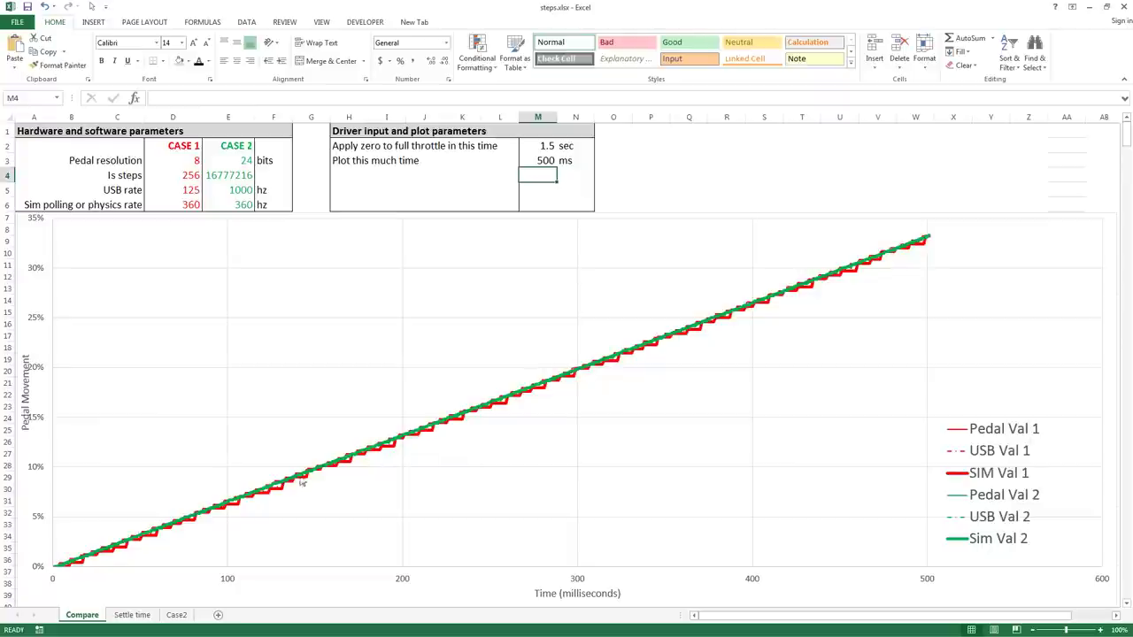
# Set the Case 1 USB rate to 250 Hz.
pyautogui.click(174, 191)
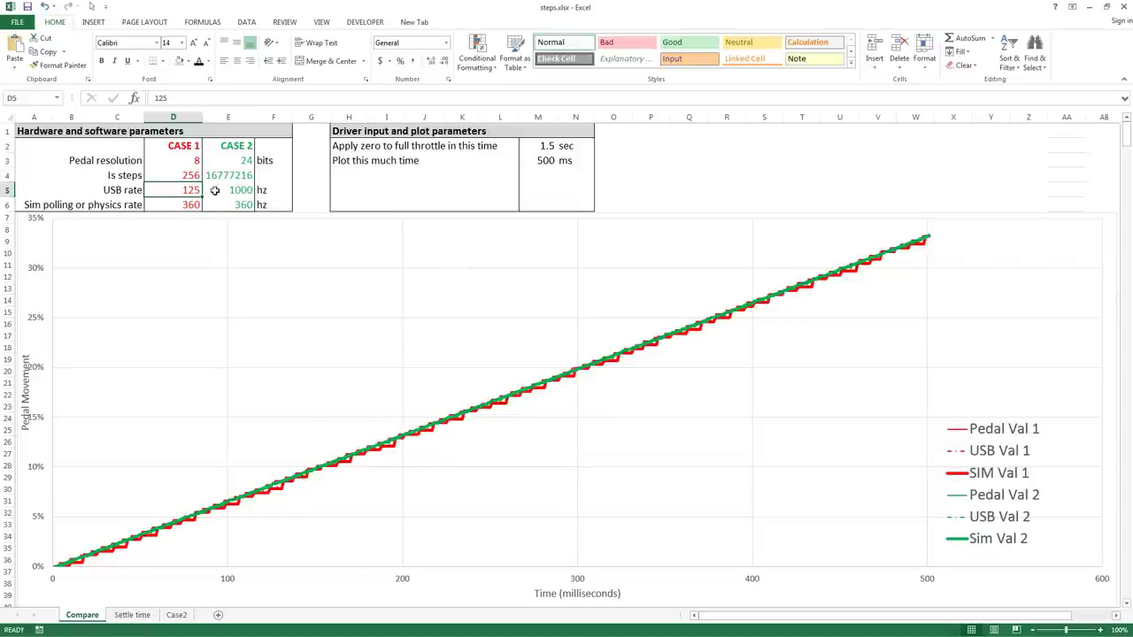
pyautogui.click(192, 161)
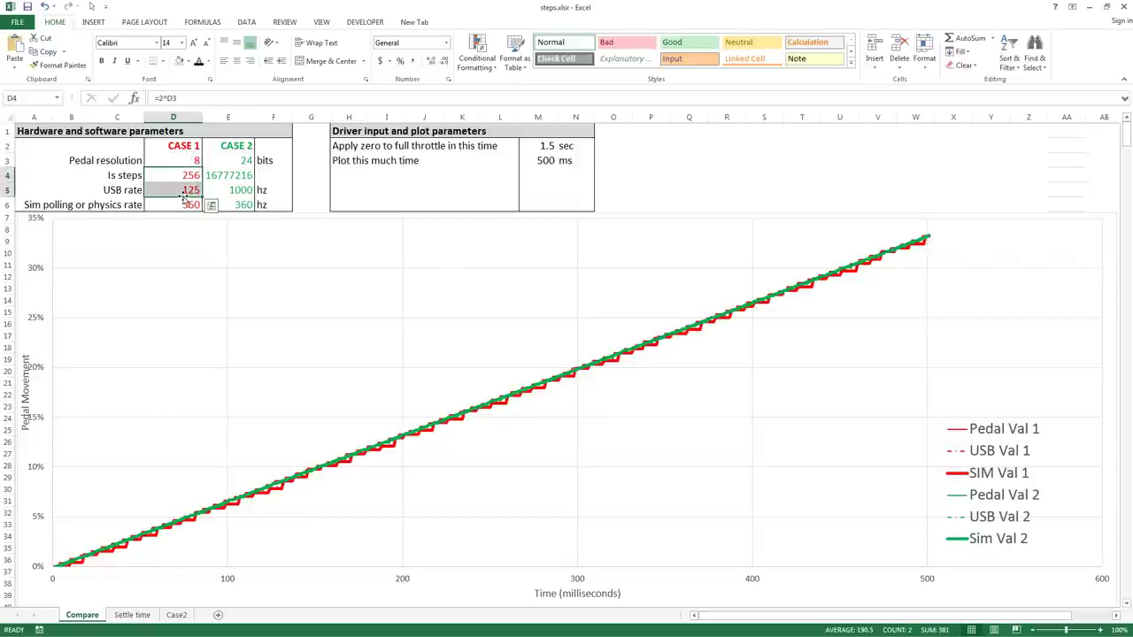
pyautogui.click(181, 192)
pyautogui.write('250')
pyautogui.press('Return')
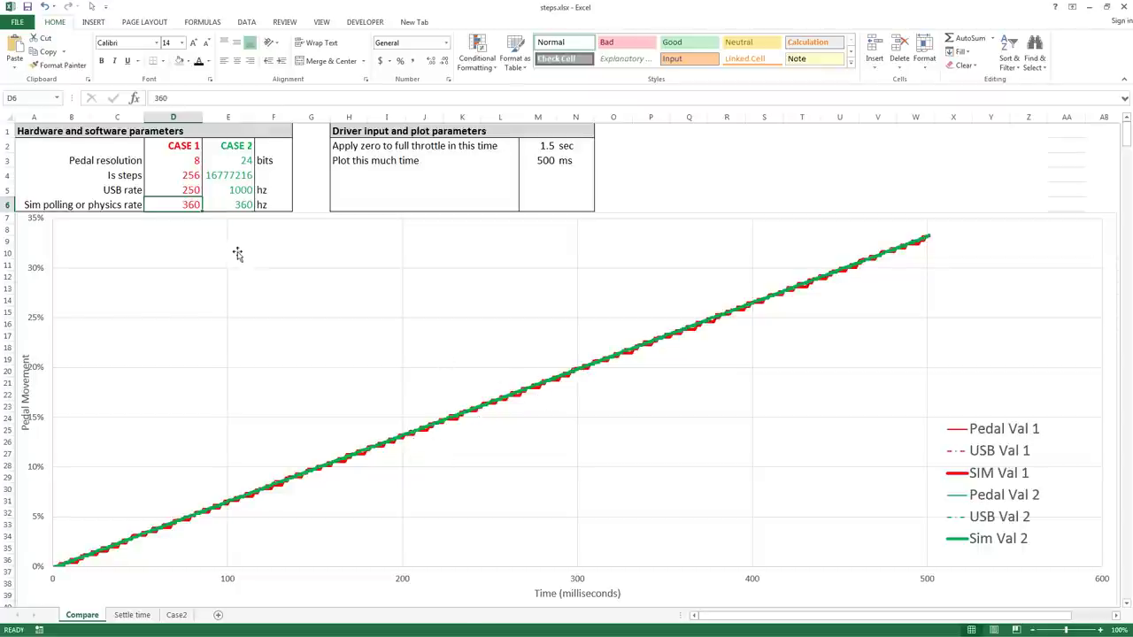
# Set the Case 1 USB rate to 500 Hz.
pyautogui.click(200, 192)
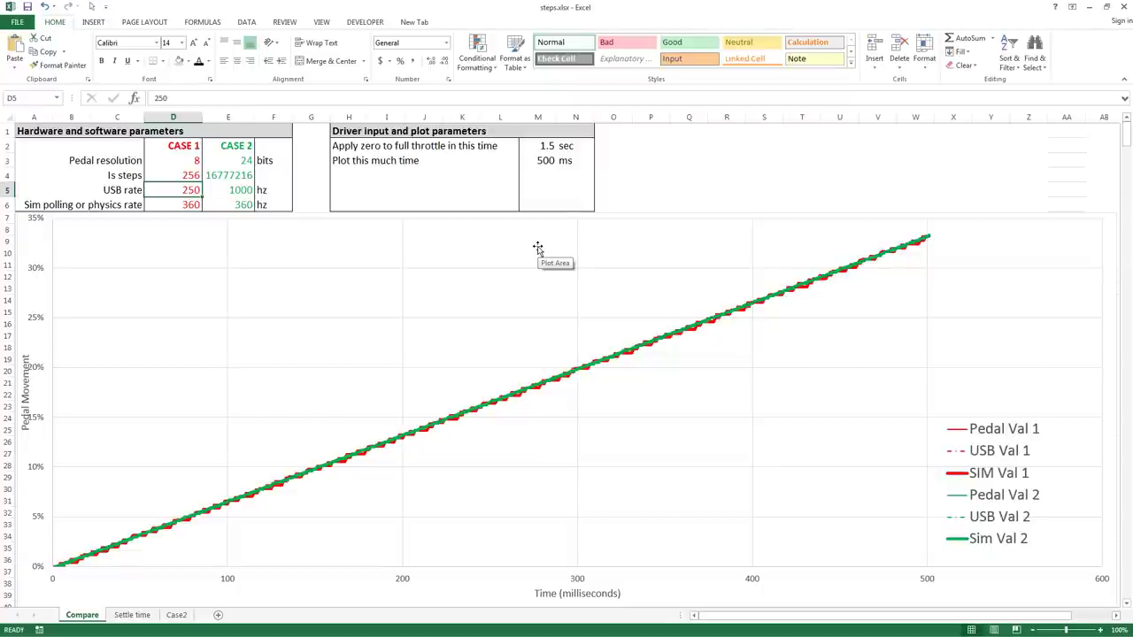
pyautogui.write('500')
pyautogui.press('Return')
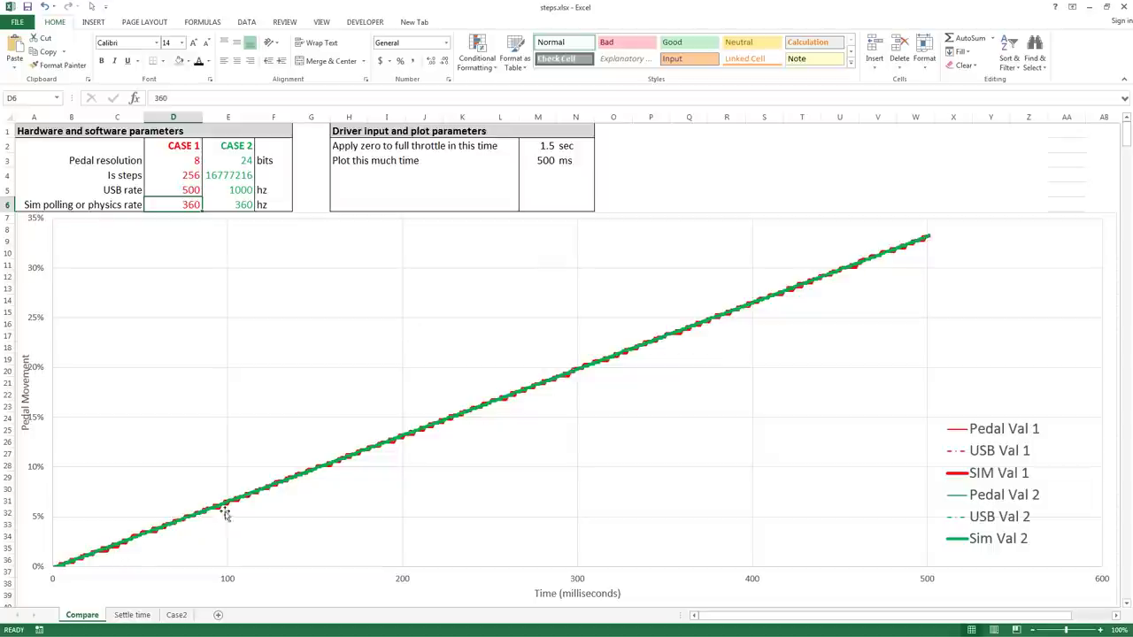
# Raise the Case 1 USB rate to 1000 Hz and inspect the plotted curves near 100 ms.
pyautogui.click(188, 191)
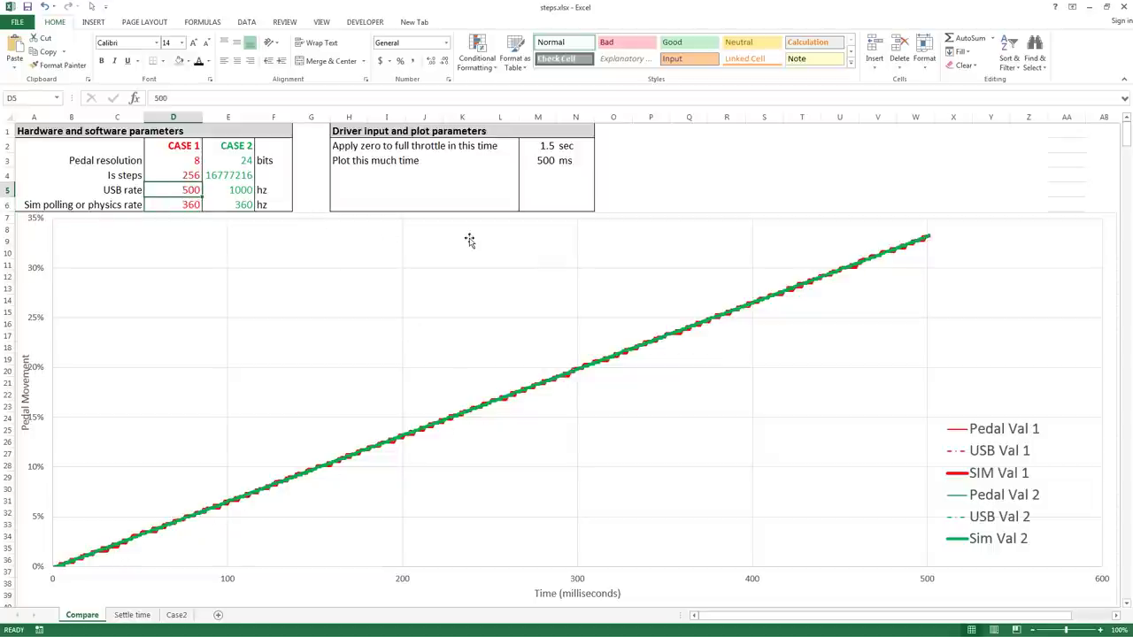
pyautogui.write('1000')
pyautogui.press('Return')
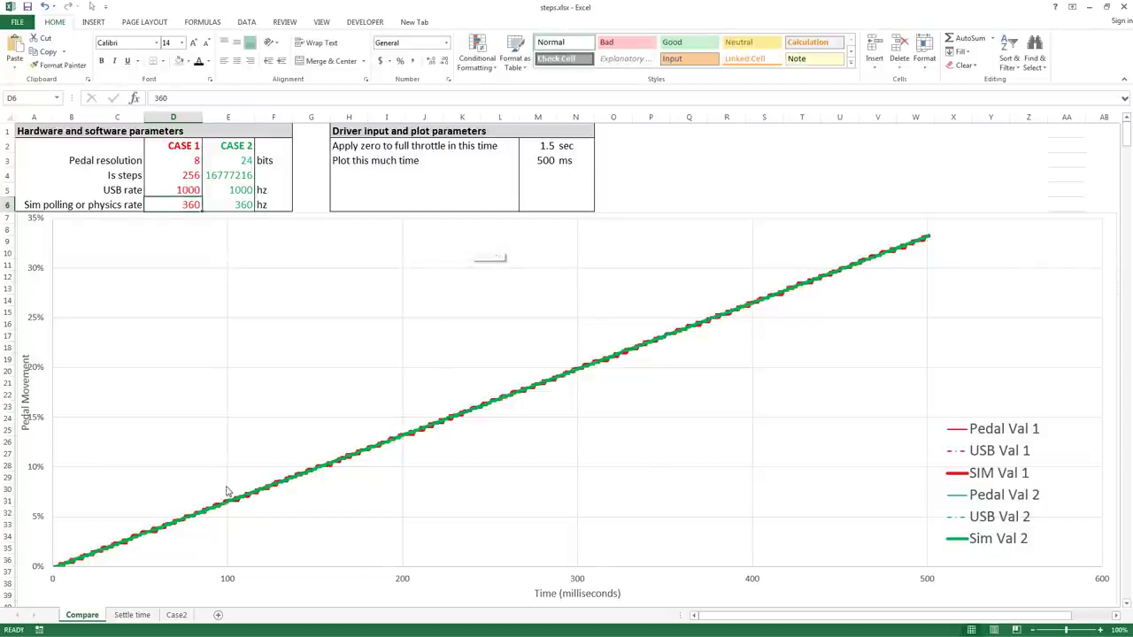
pyautogui.moveTo(212, 512)
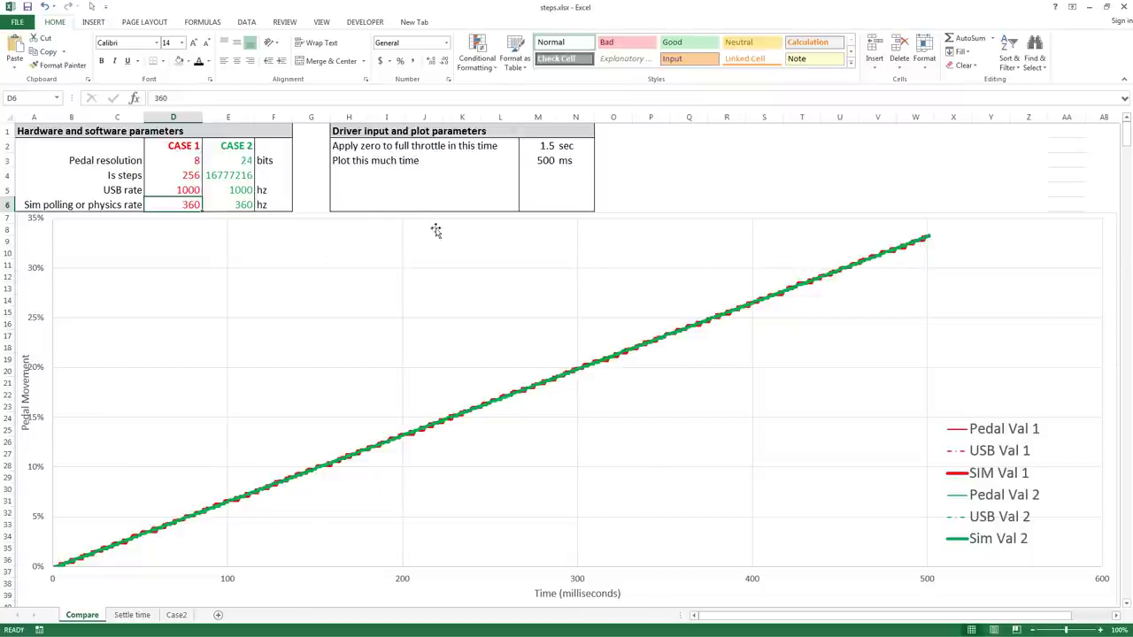
# Check the step counts of both cases and set the Case 1 pedal resolution to 10 bits.
pyautogui.click(230, 177)
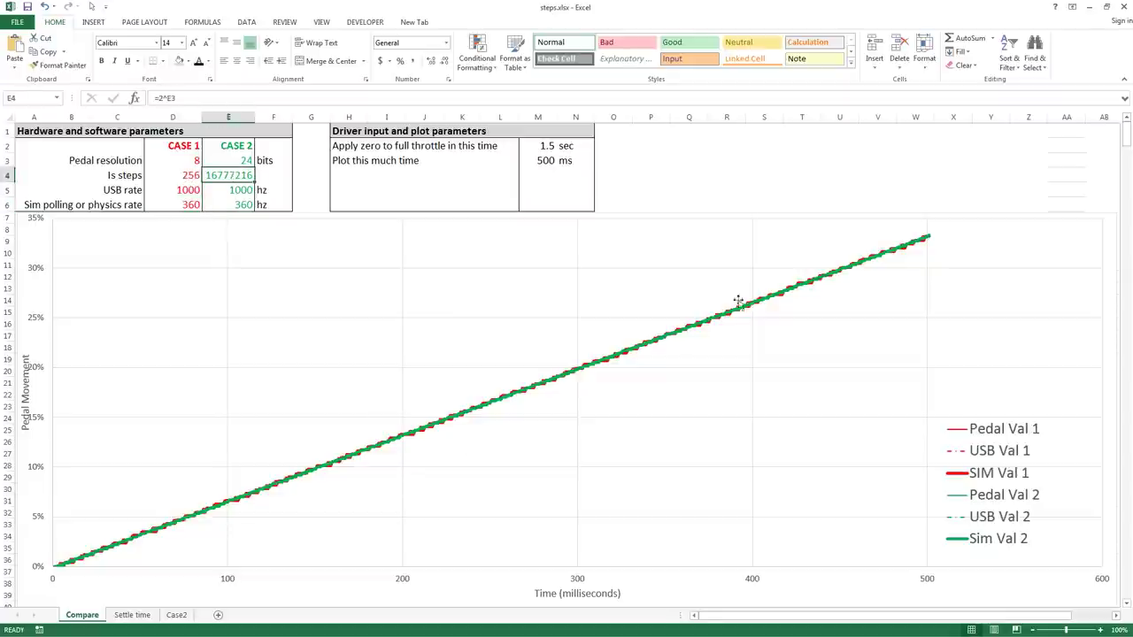
pyautogui.click(176, 177)
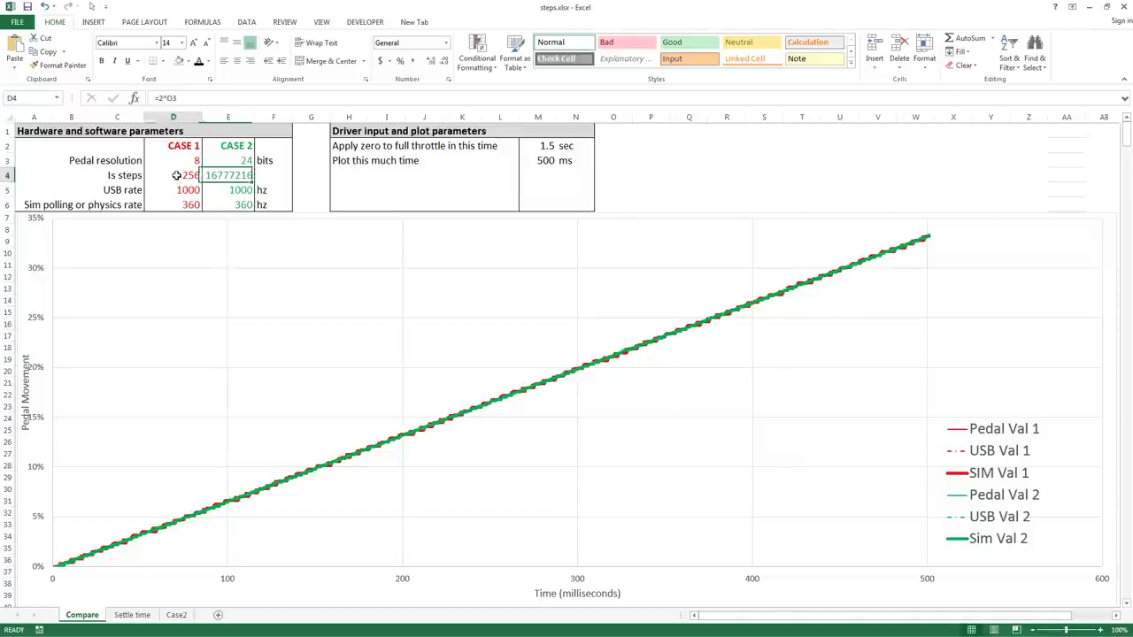
pyautogui.click(181, 161)
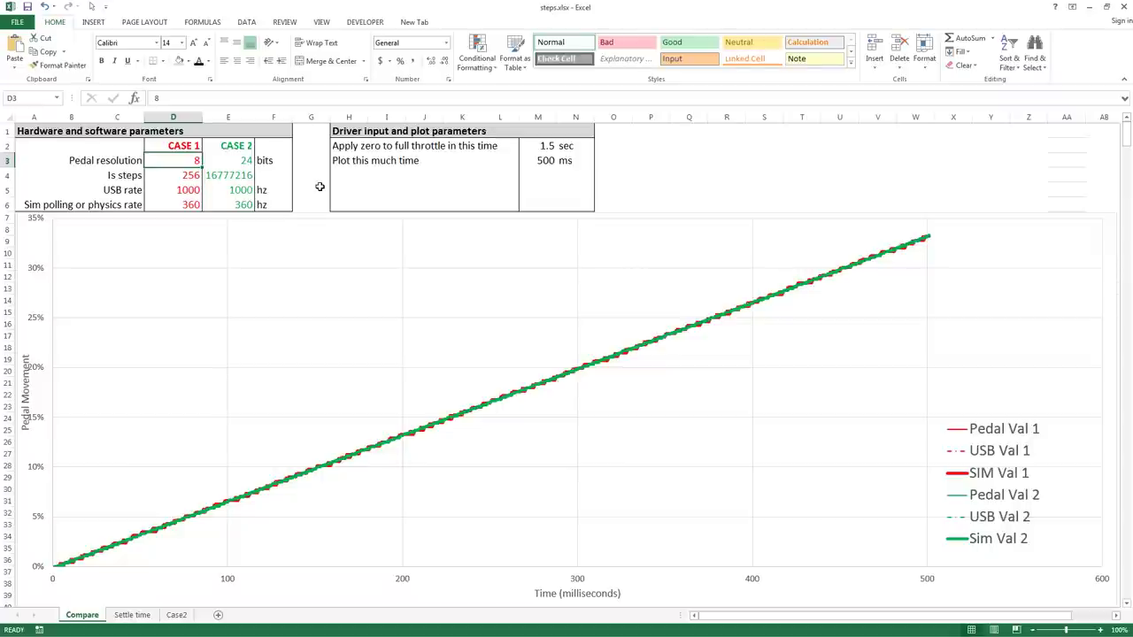
pyautogui.write('10')
pyautogui.press('Return')
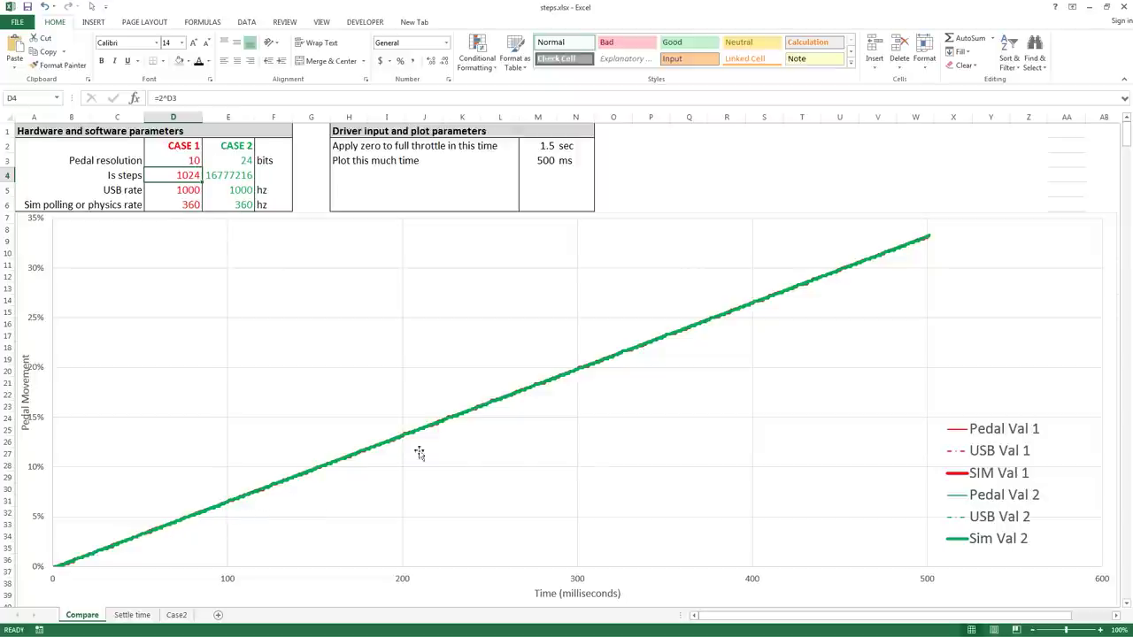
# Set the Case 1 pedal resolution to 12 bits.
pyautogui.click(186, 162)
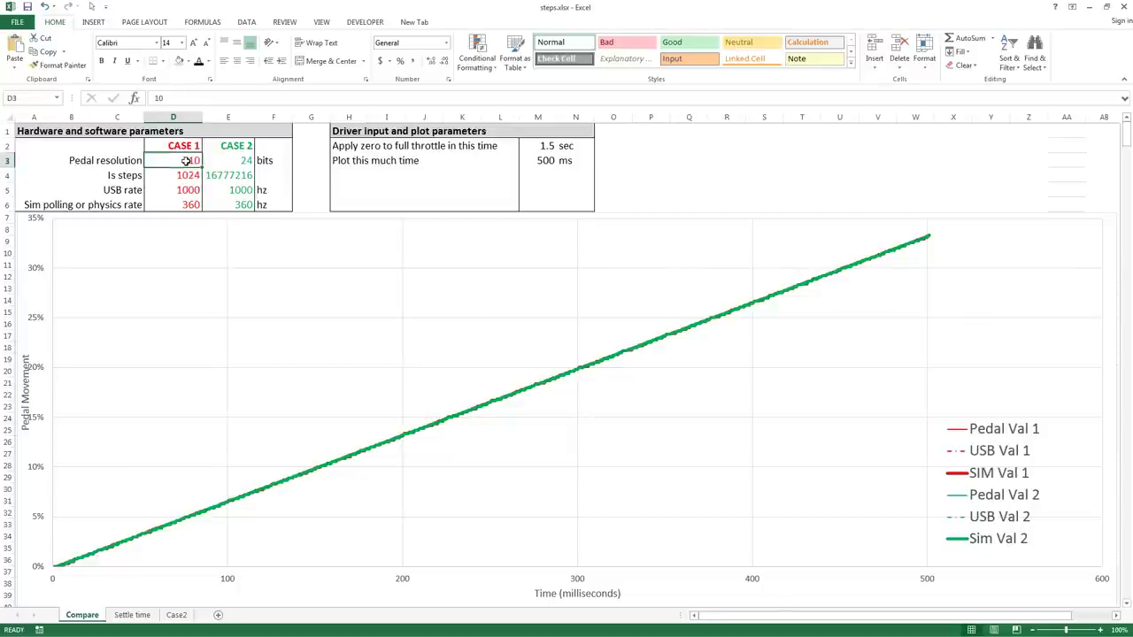
pyautogui.write('12')
pyautogui.press('Return')
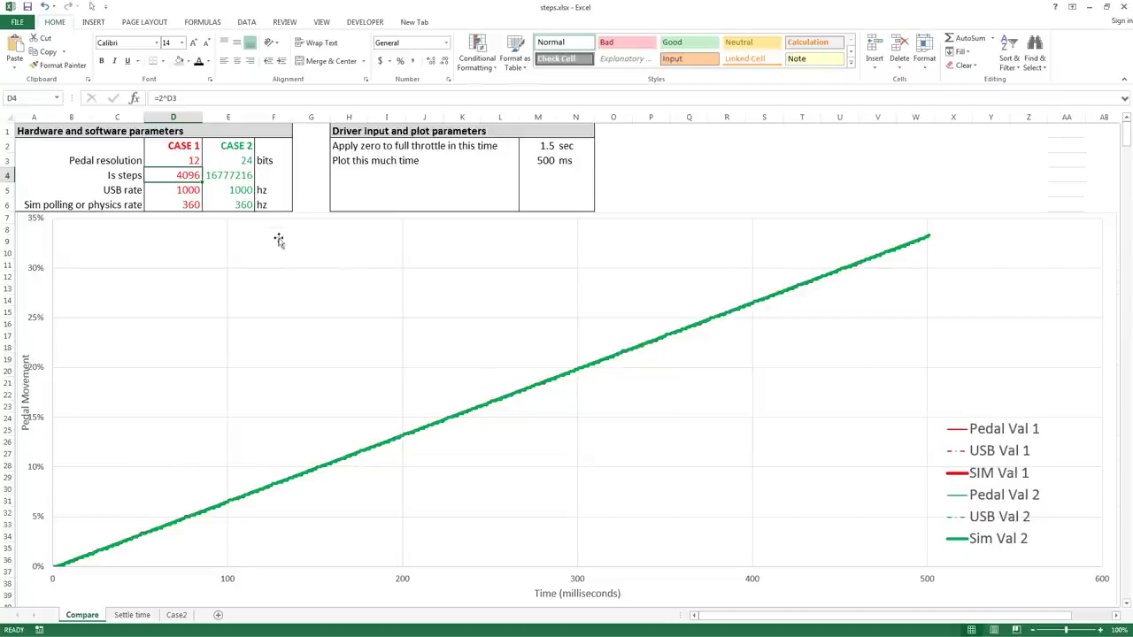
# Set the plotted time span to 50 ms.
pyautogui.click(162, 163)
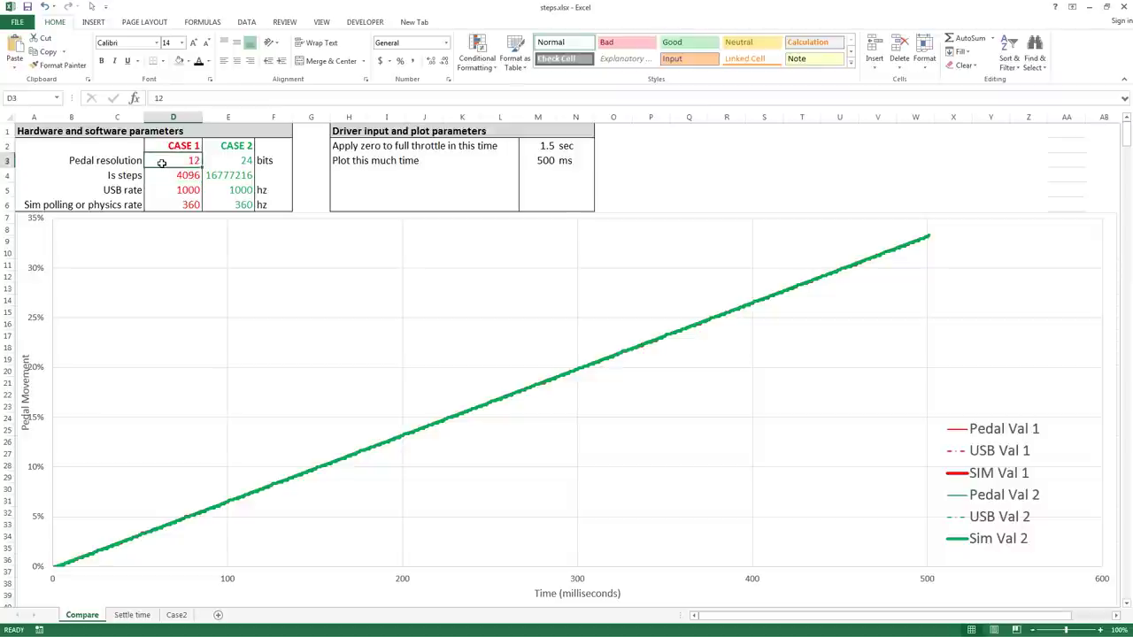
pyautogui.click(538, 161)
pyautogui.write('50')
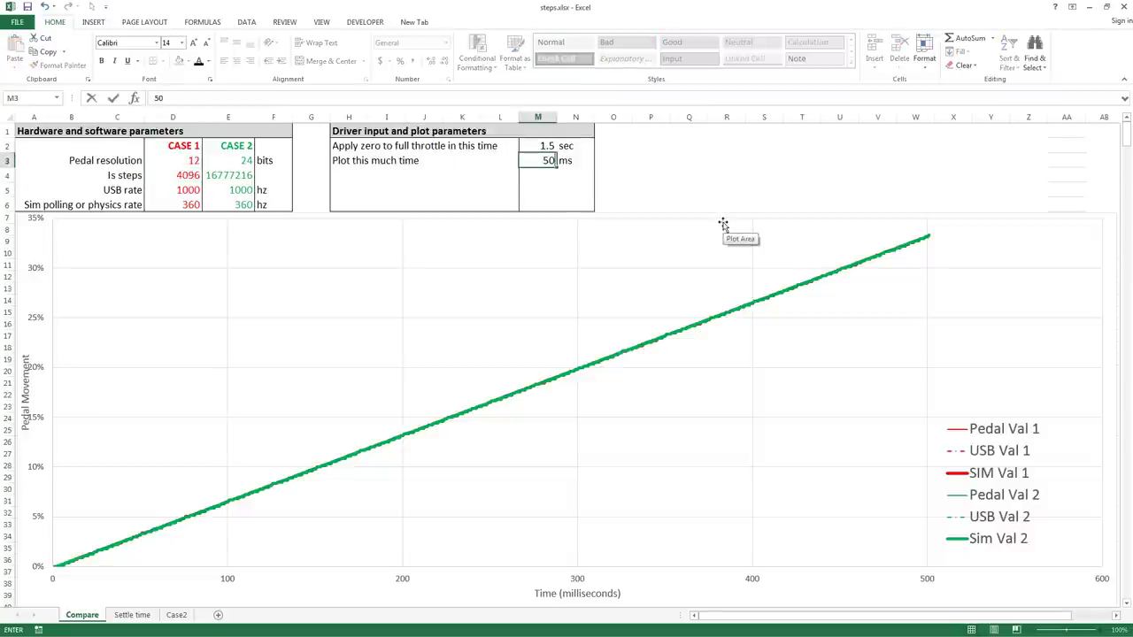
pyautogui.press('Return')
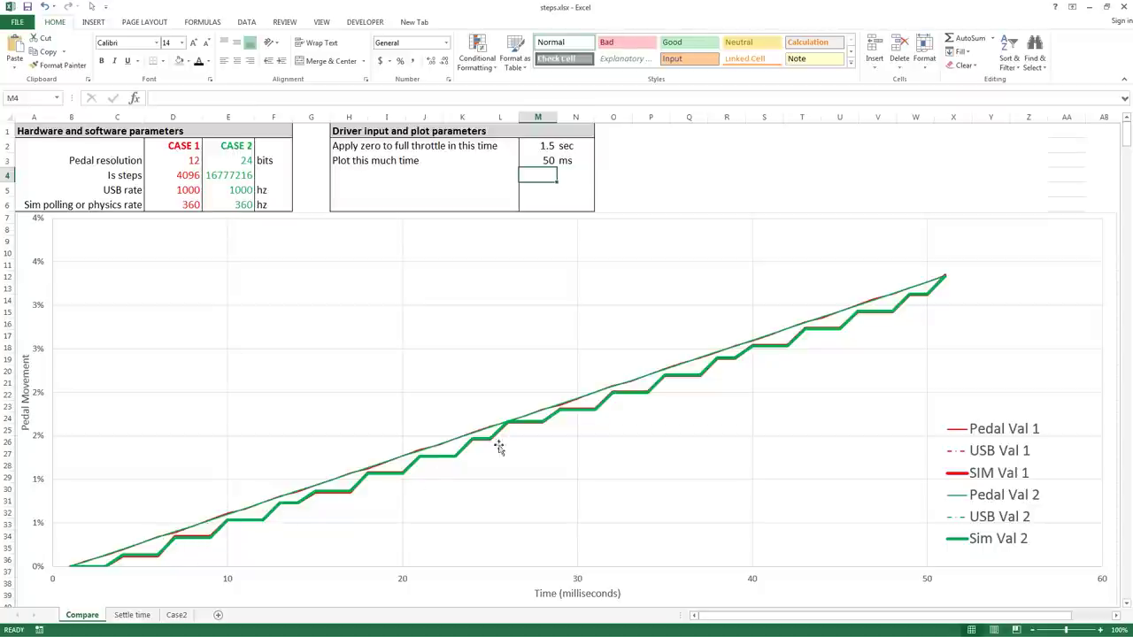
# Set the Case 1 pedal resolution to 8 bits and its USB rate to 125 Hz.
pyautogui.click(182, 175)
pyautogui.press('Down')
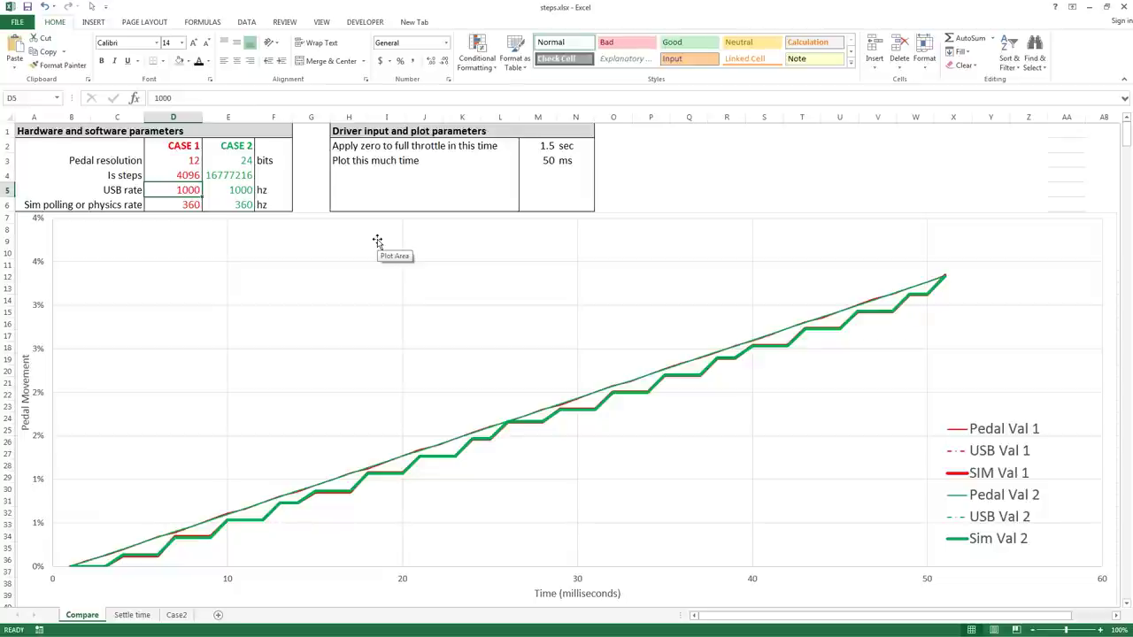
pyautogui.press('Up')
pyautogui.press('Up')
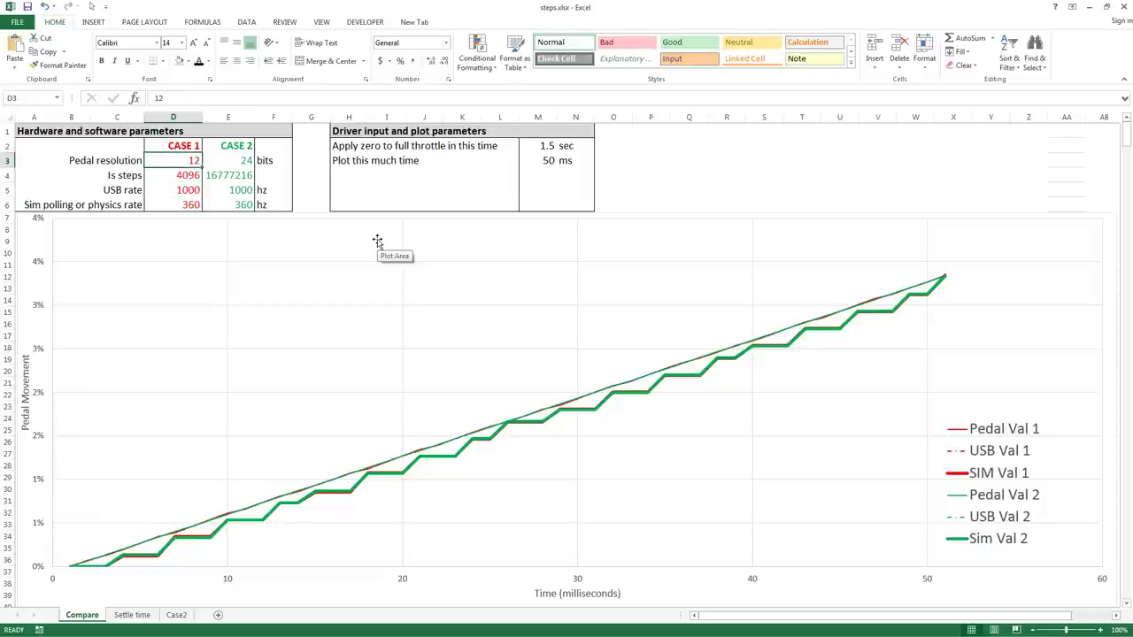
pyautogui.write('8')
pyautogui.press('Return')
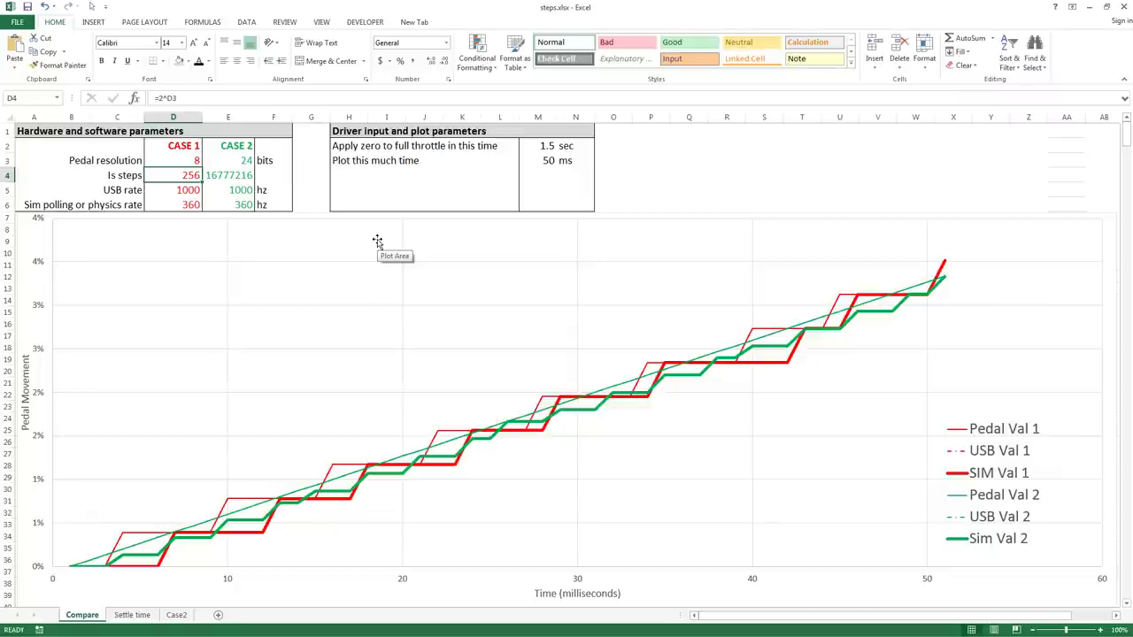
pyautogui.press('Down')
pyautogui.write('125')
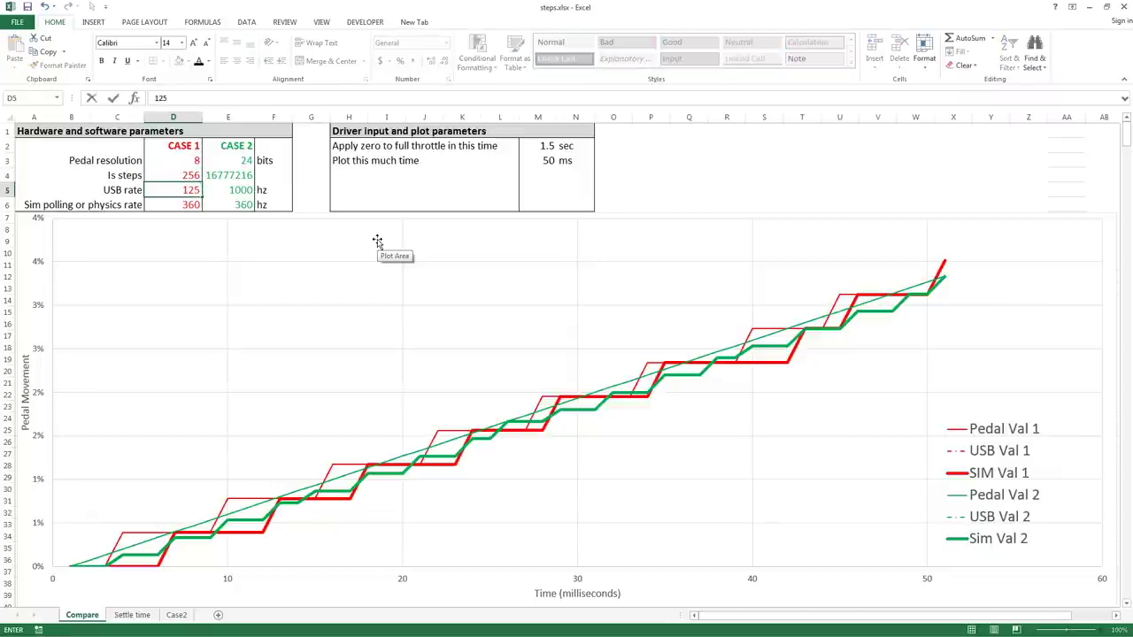
pyautogui.press('Return')
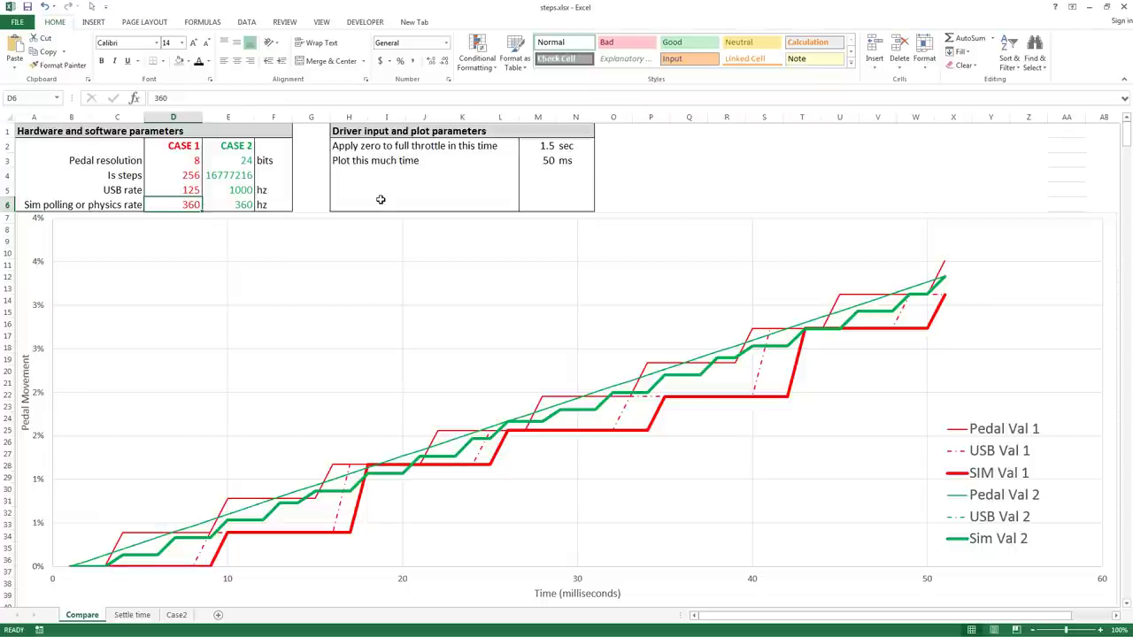
# Set the sim polling rate of both cases to 60 Hz and review their pedal resolutions and USB rates.
pyautogui.write('60')
pyautogui.press('Tab')
pyautogui.write('60')
pyautogui.press('Return')
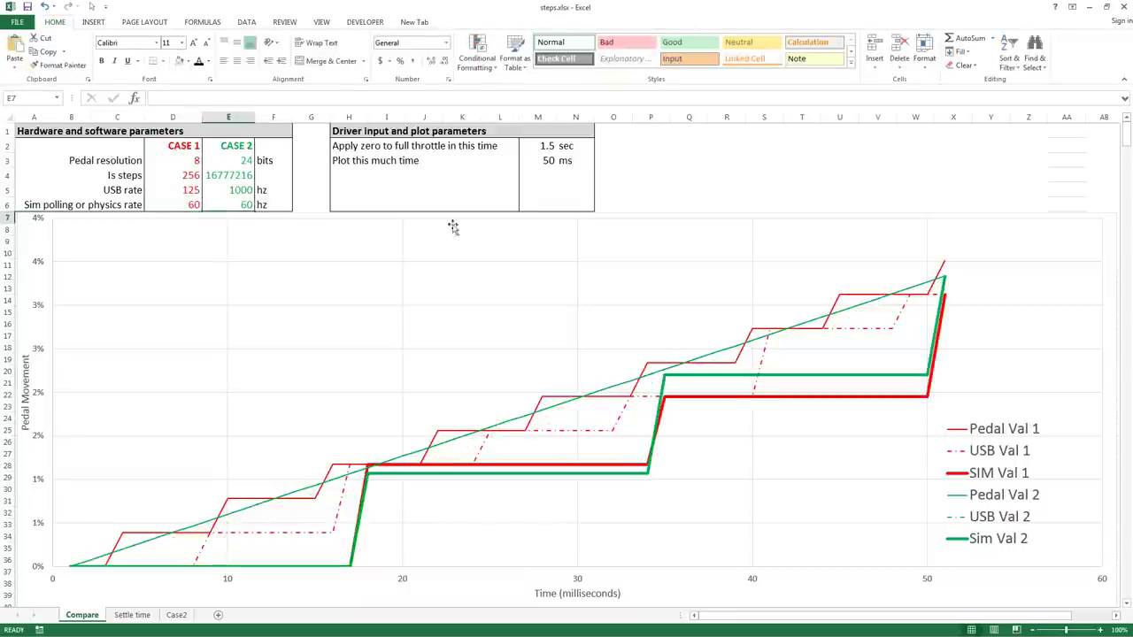
pyautogui.click(189, 160)
pyautogui.click(235, 161)
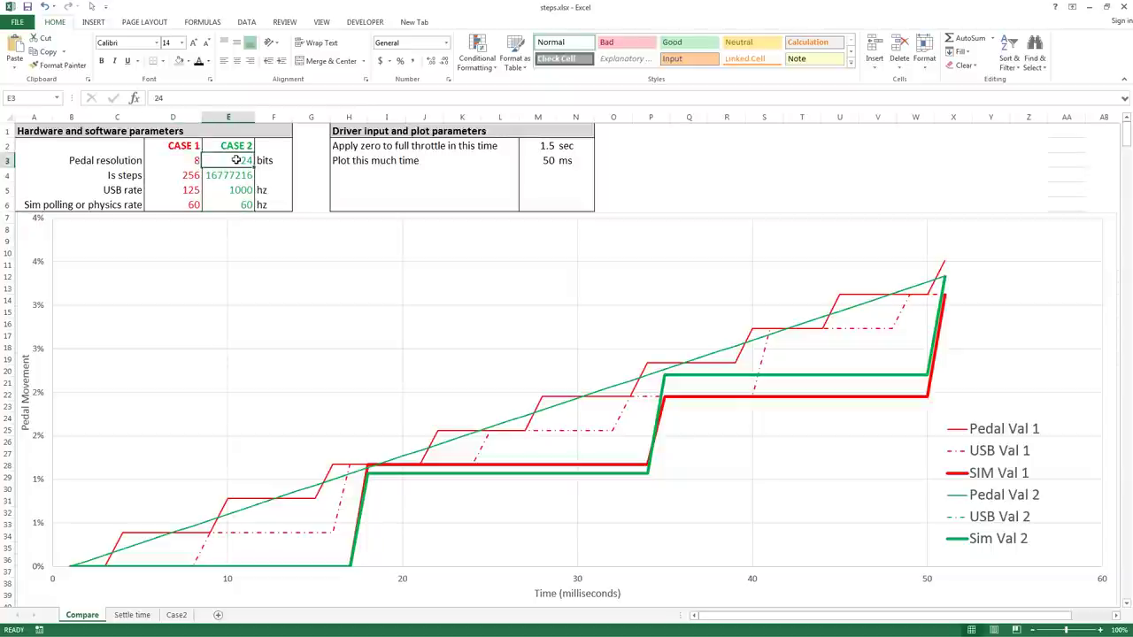
pyautogui.click(191, 190)
pyautogui.click(231, 191)
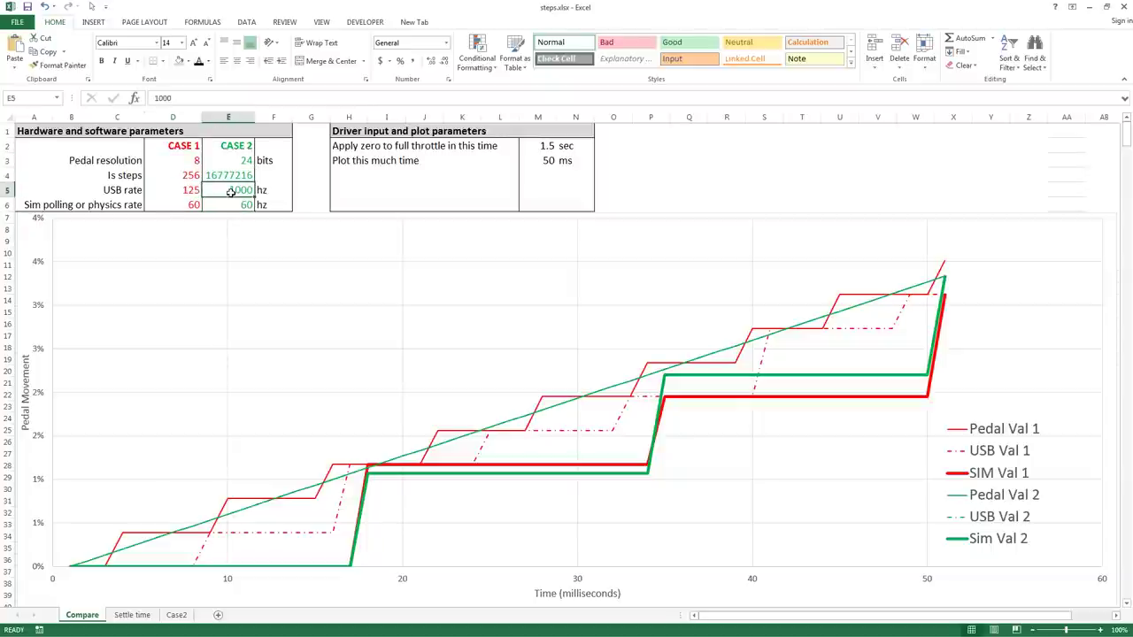
# Set the sim polling rate of both cases to 360 Hz and inspect the first plotted steps below 10 ms.
pyautogui.click(169, 204)
pyautogui.write('360')
pyautogui.press('Tab')
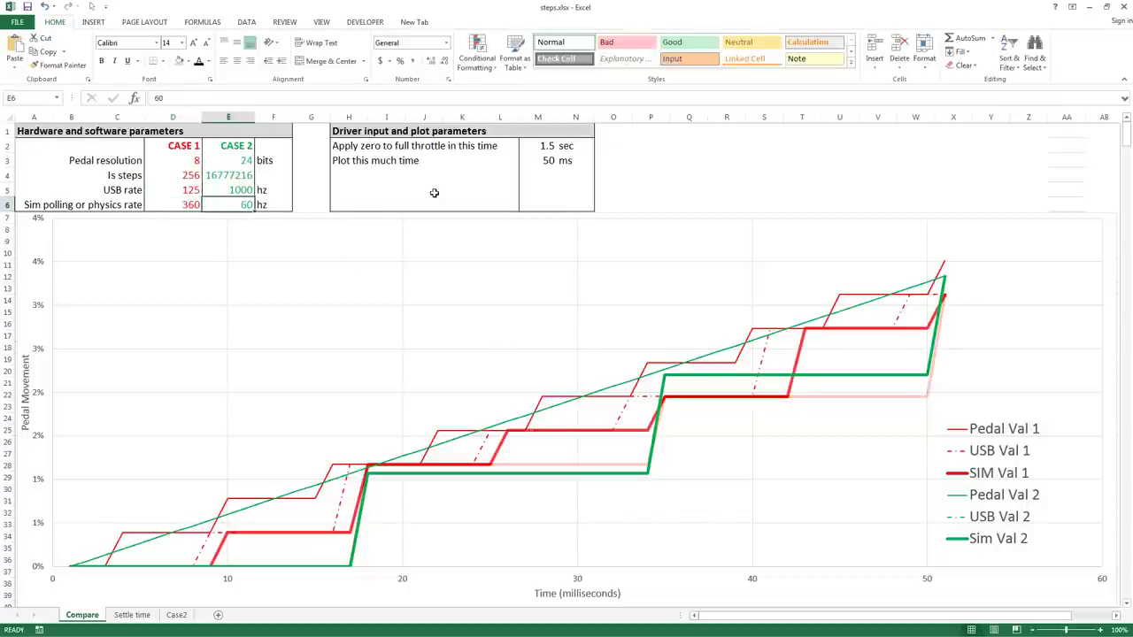
pyautogui.write('30')
pyautogui.press('BackSpace')
pyautogui.write('60')
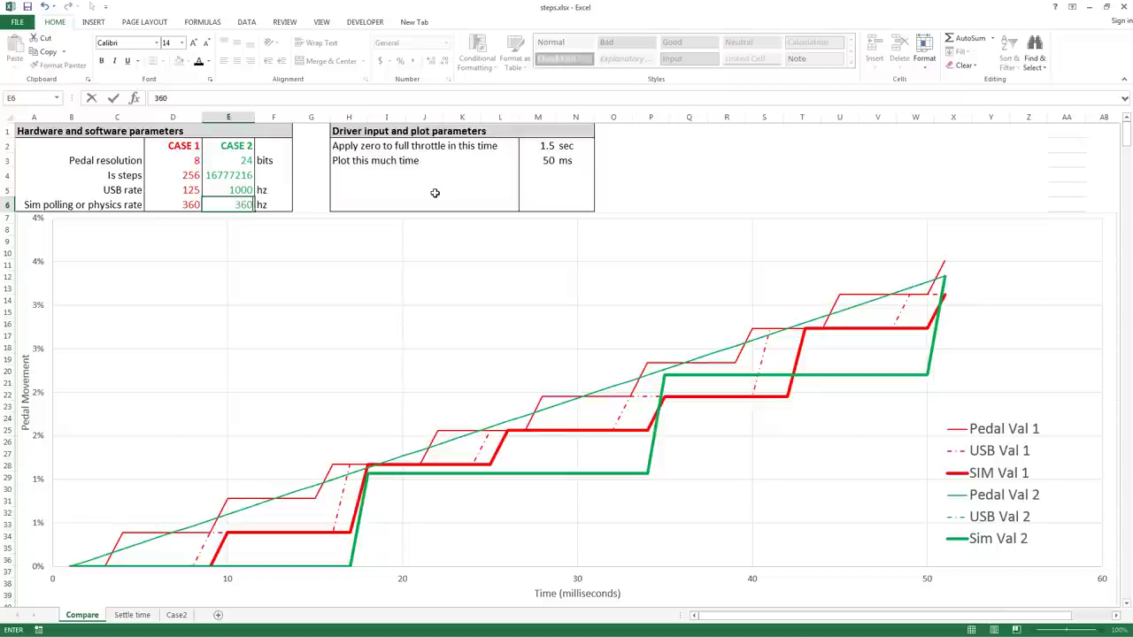
pyautogui.press('Return')
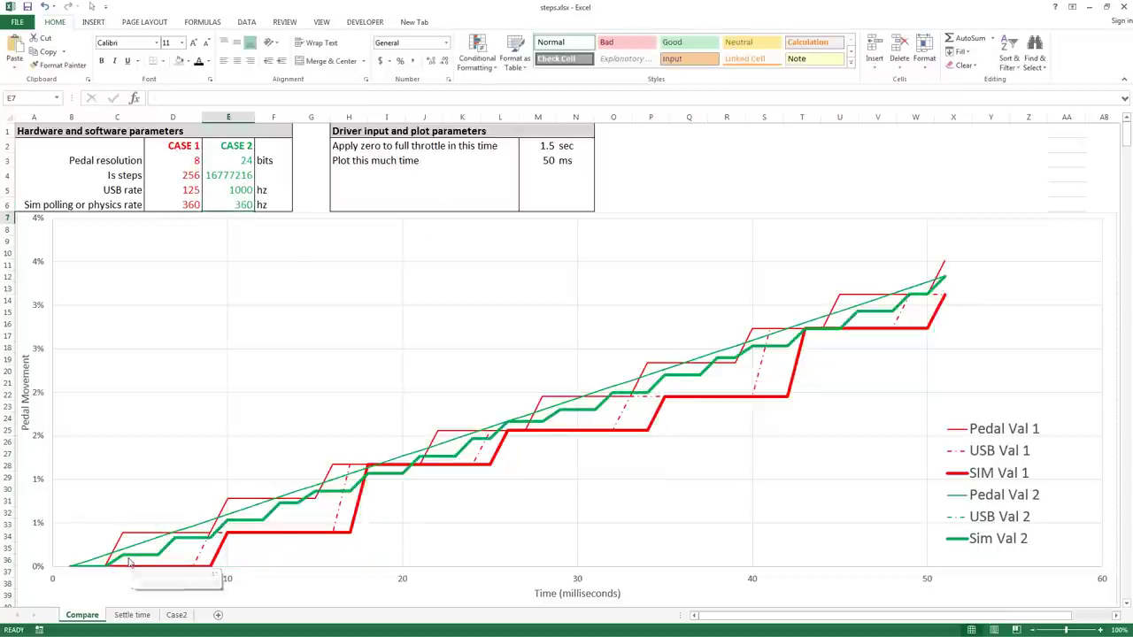
pyautogui.moveTo(172, 552)
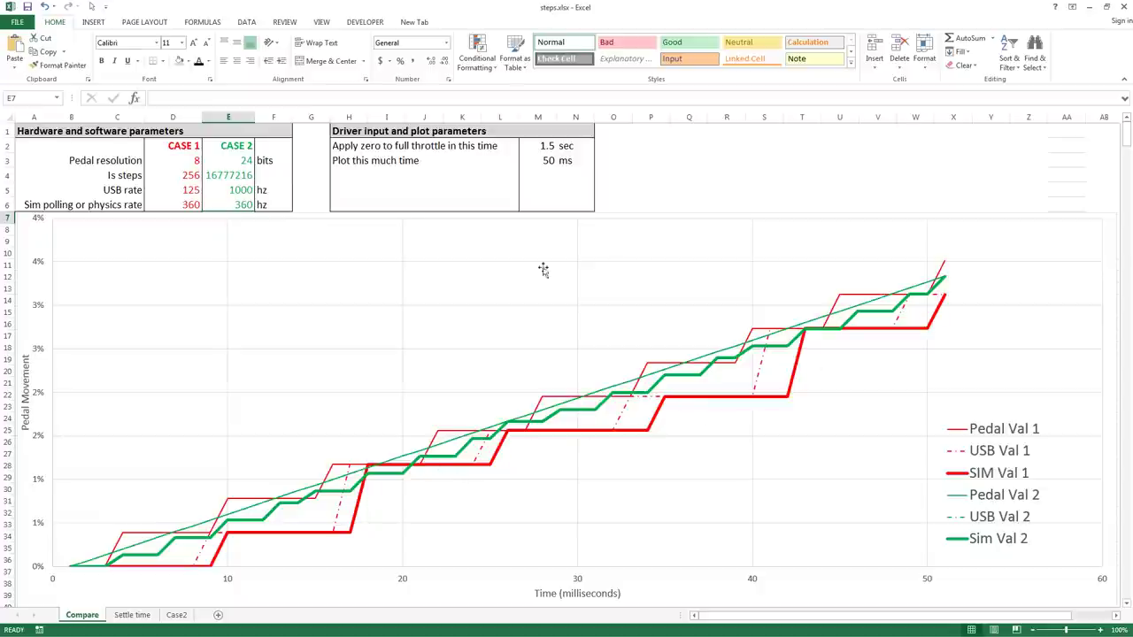
# Try a Case 1 USB rate of 500 Hz, and raise it to 1000 Hz.
pyautogui.click(187, 191)
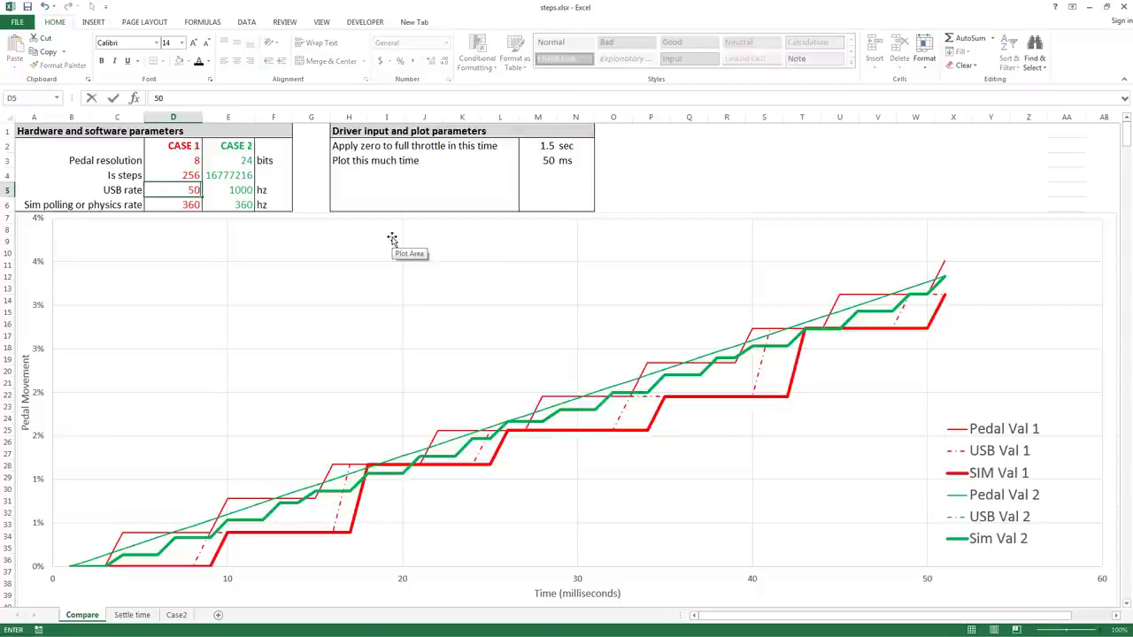
pyautogui.write('500')
pyautogui.press('Return')
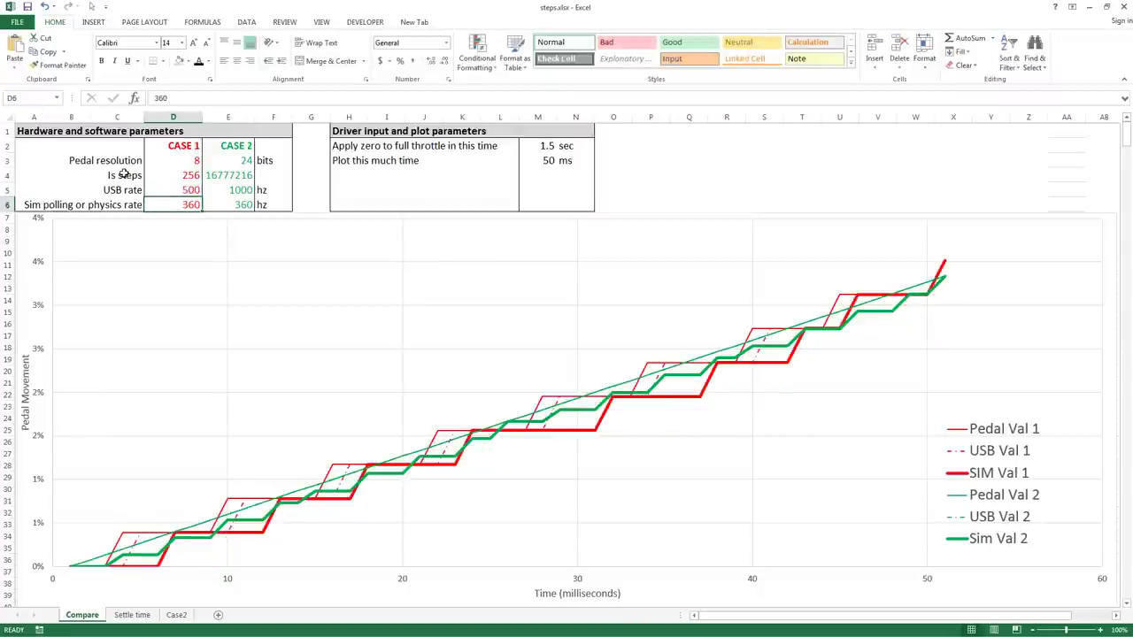
pyautogui.press('Up')
pyautogui.write('1000')
pyautogui.press('Return')
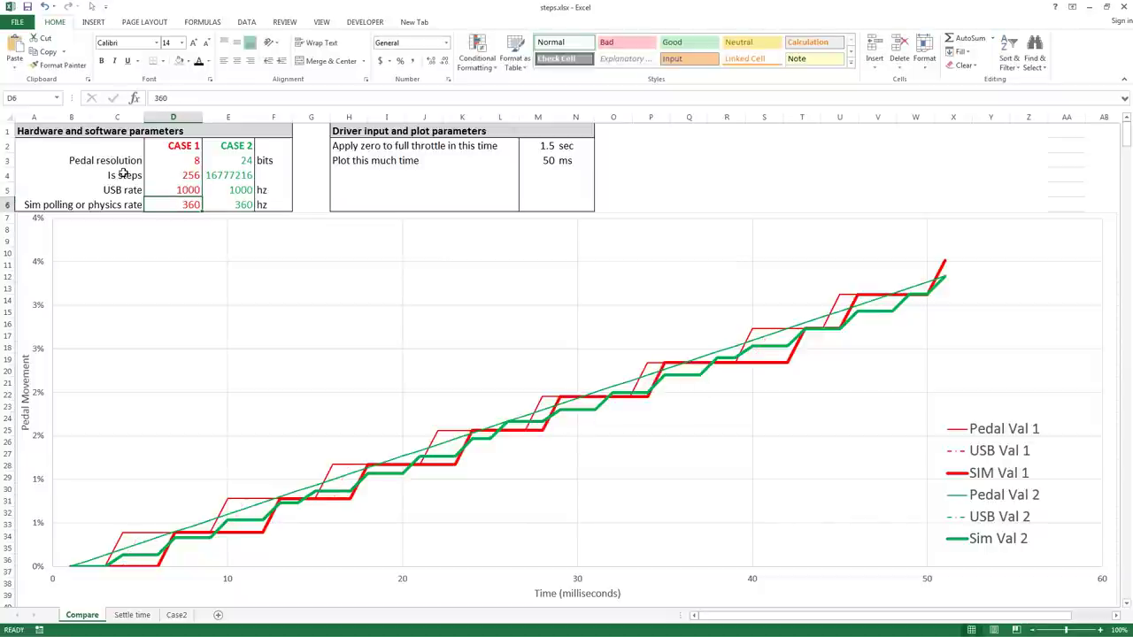
# Set the Case 1 pedal resolution to 10 bits, and raise it to 12 bits.
pyautogui.press('Up')
pyautogui.press('Up')
pyautogui.press('Up')
pyautogui.write('10')
pyautogui.press('Return')
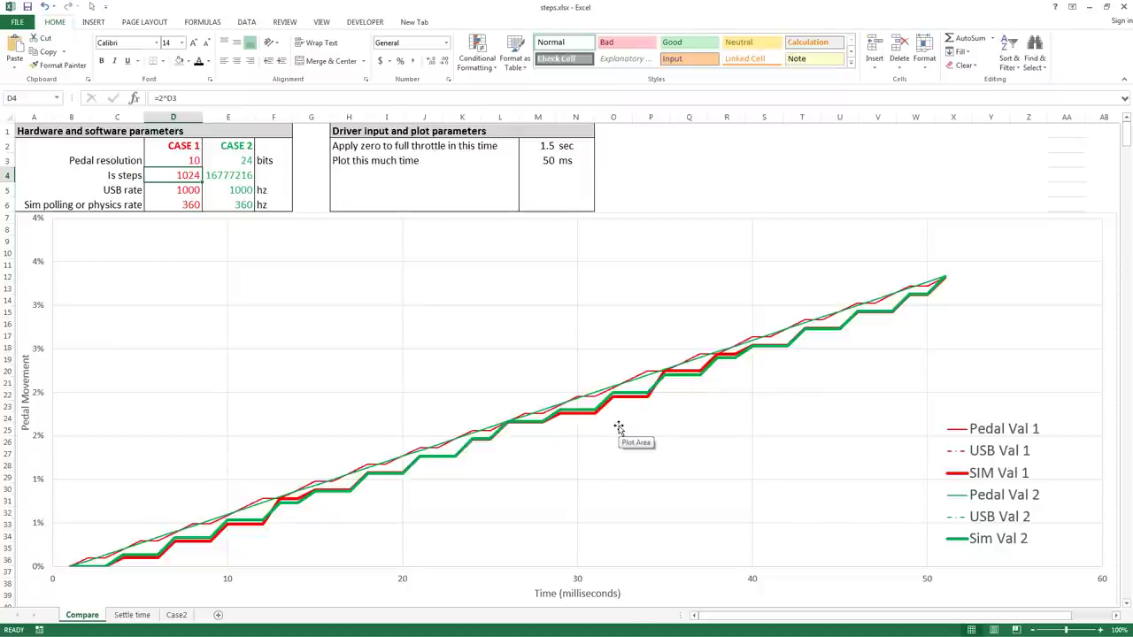
pyautogui.click(200, 160)
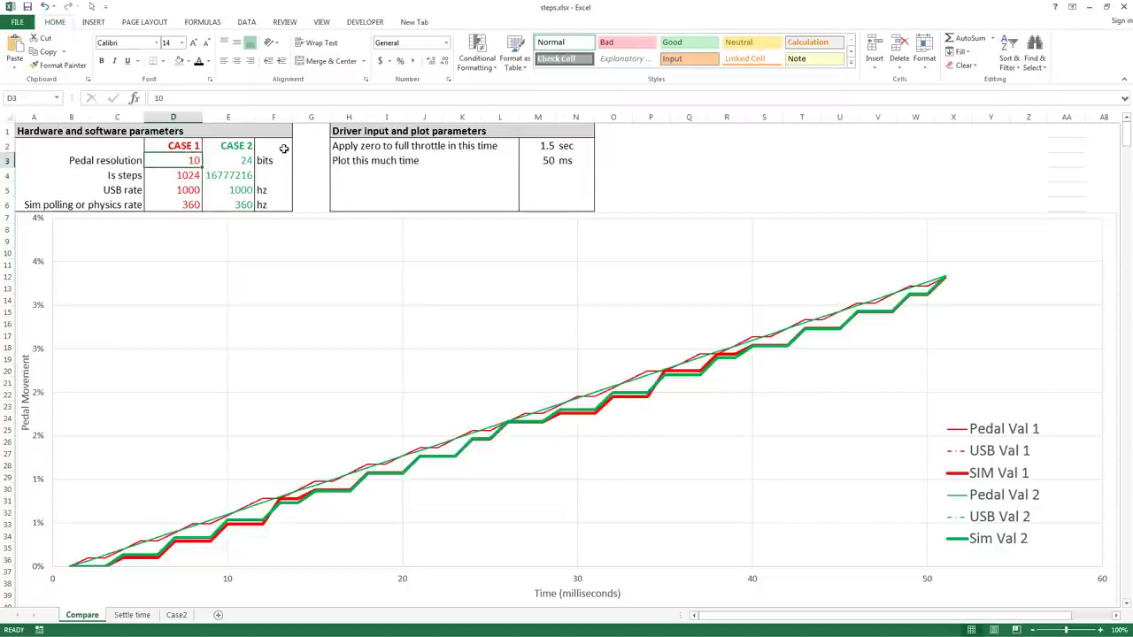
pyautogui.write('12')
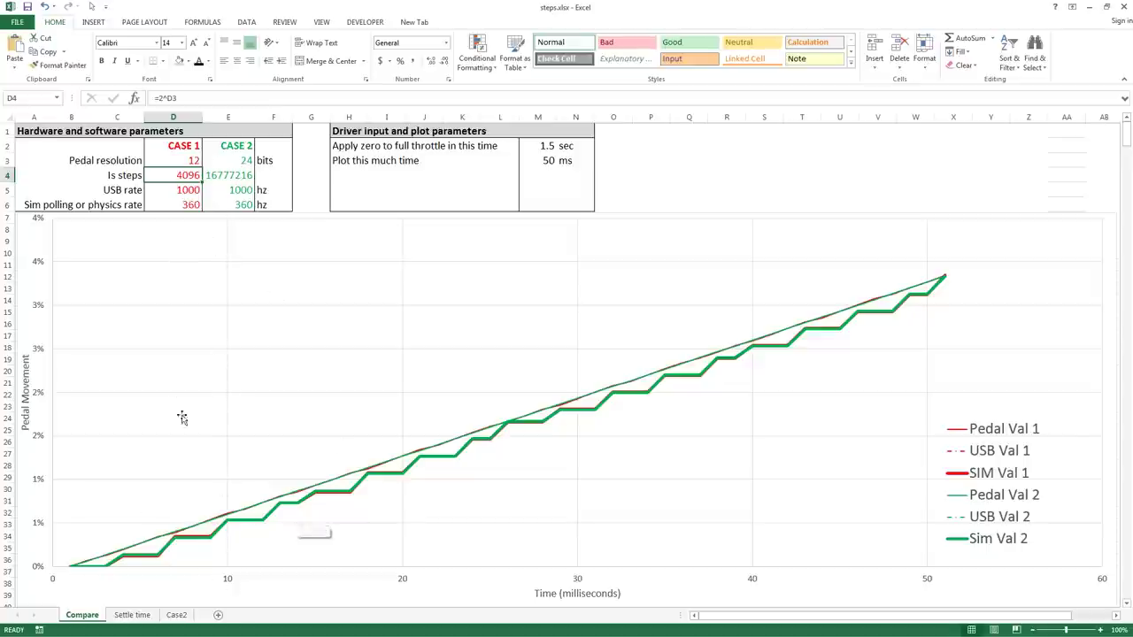
# On the Settle time sheet, compare the update rate, response time and samples per value of the Sim Pedal and Laboratory Scale.
pyautogui.click(132, 615)
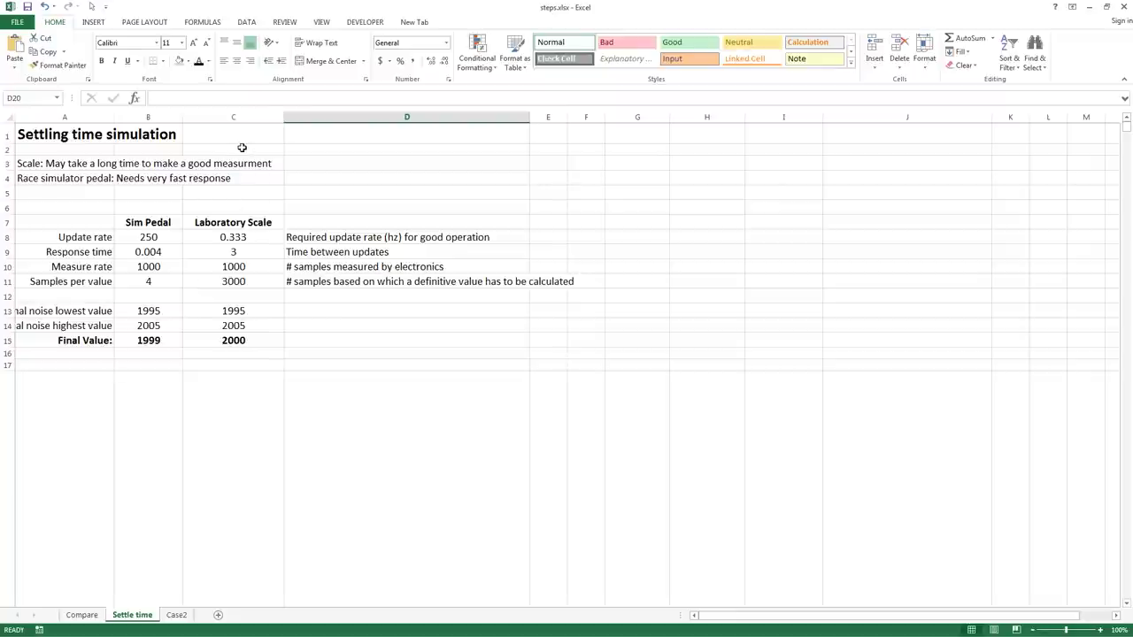
pyautogui.click(223, 252)
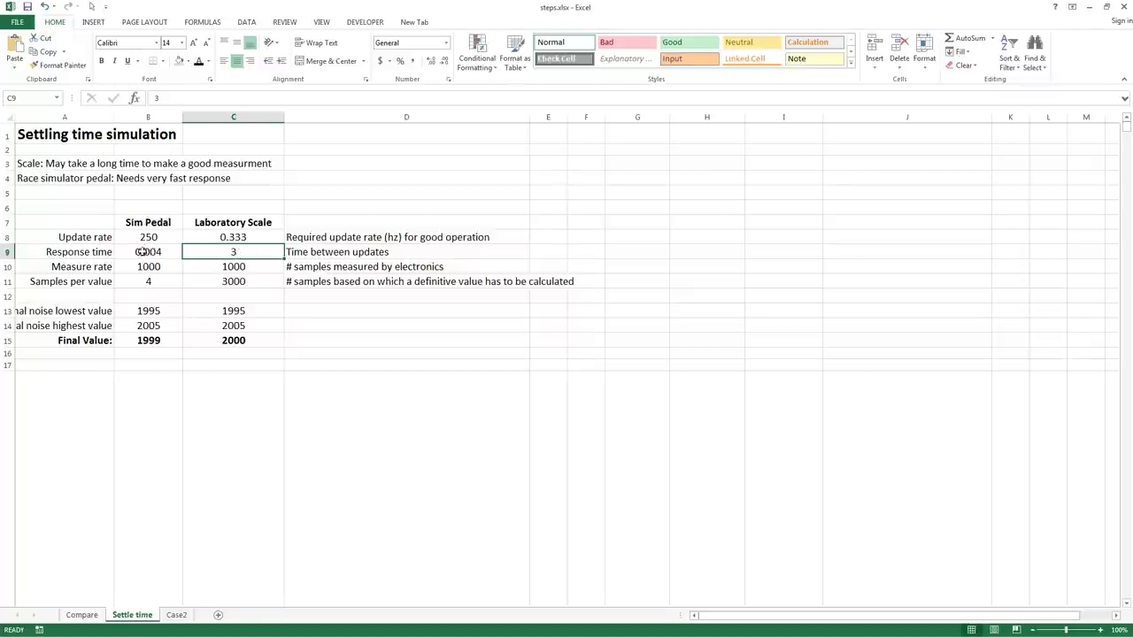
pyautogui.click(159, 254)
pyautogui.click(152, 235)
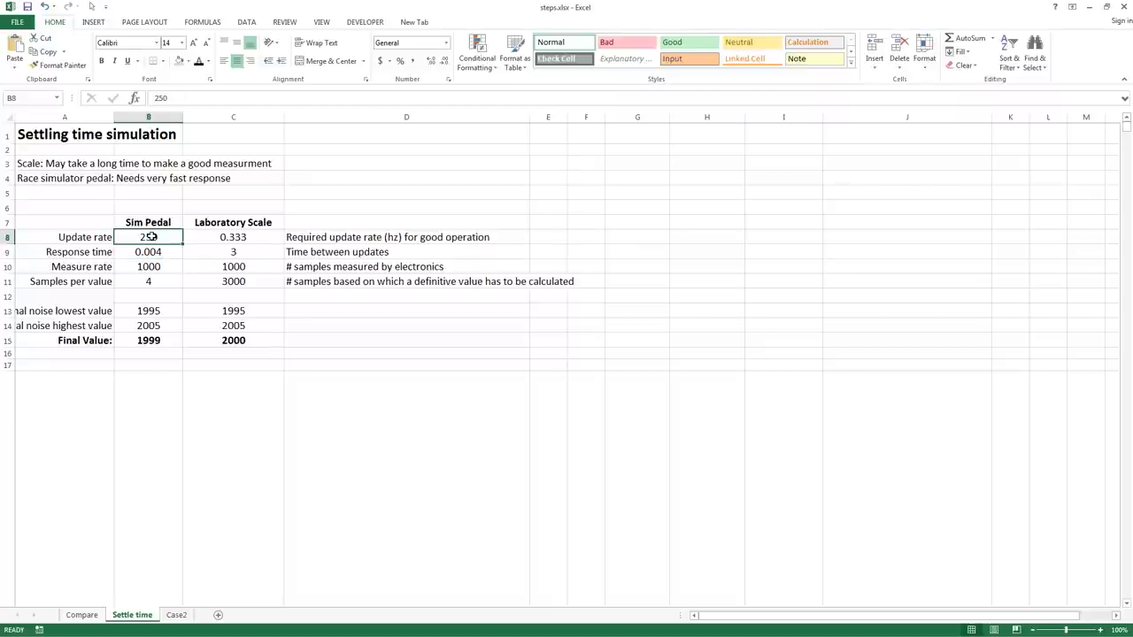
pyautogui.click(164, 254)
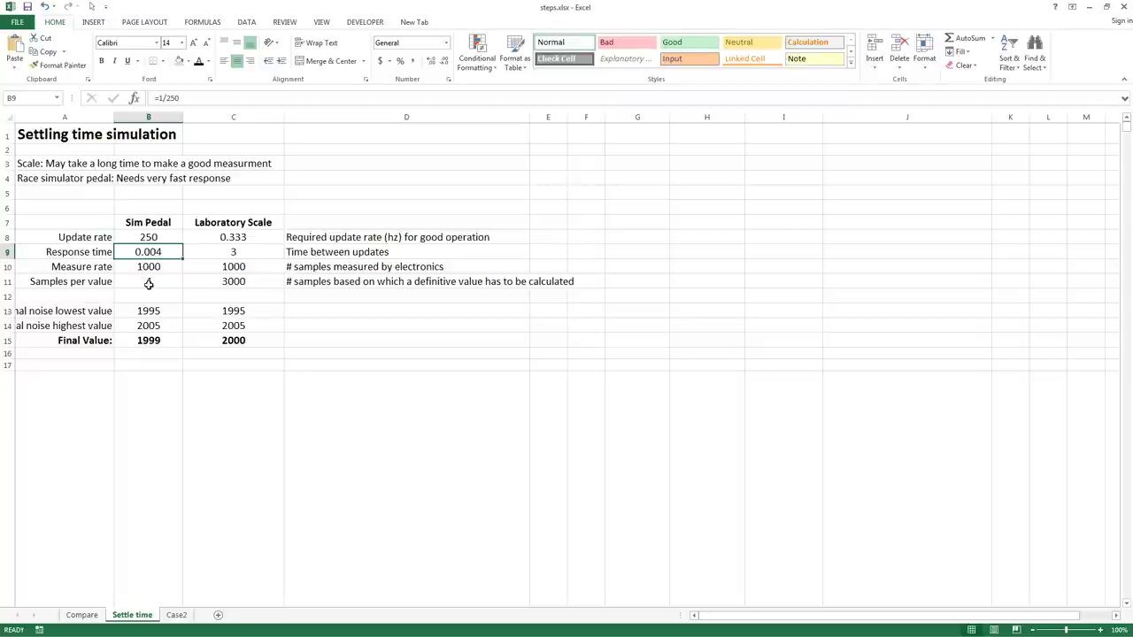
pyautogui.click(144, 282)
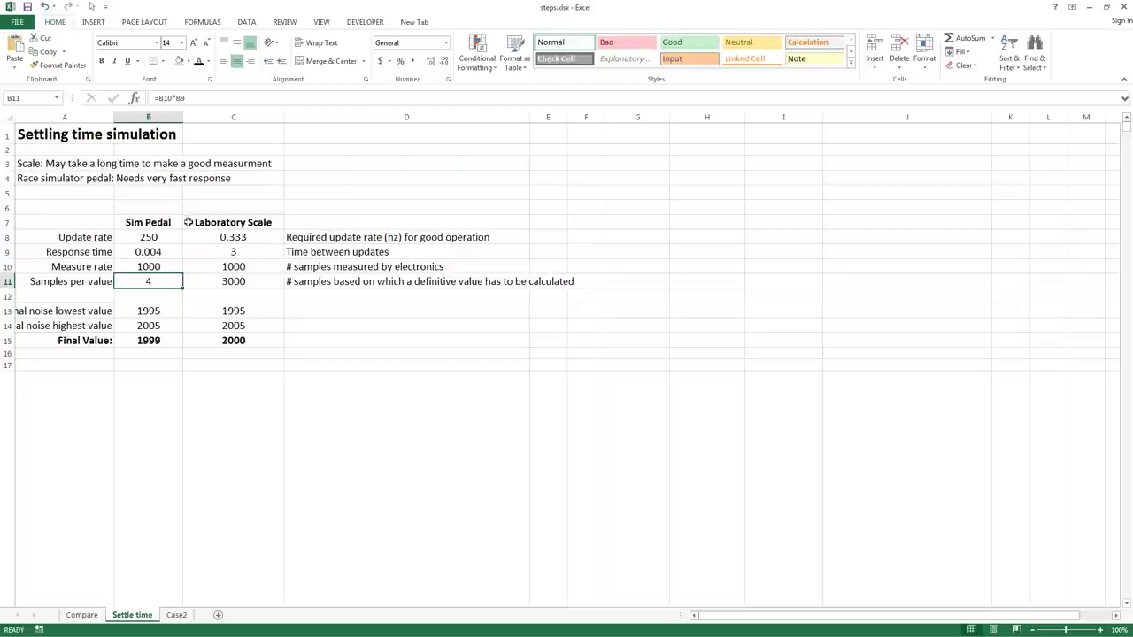
pyautogui.click(230, 282)
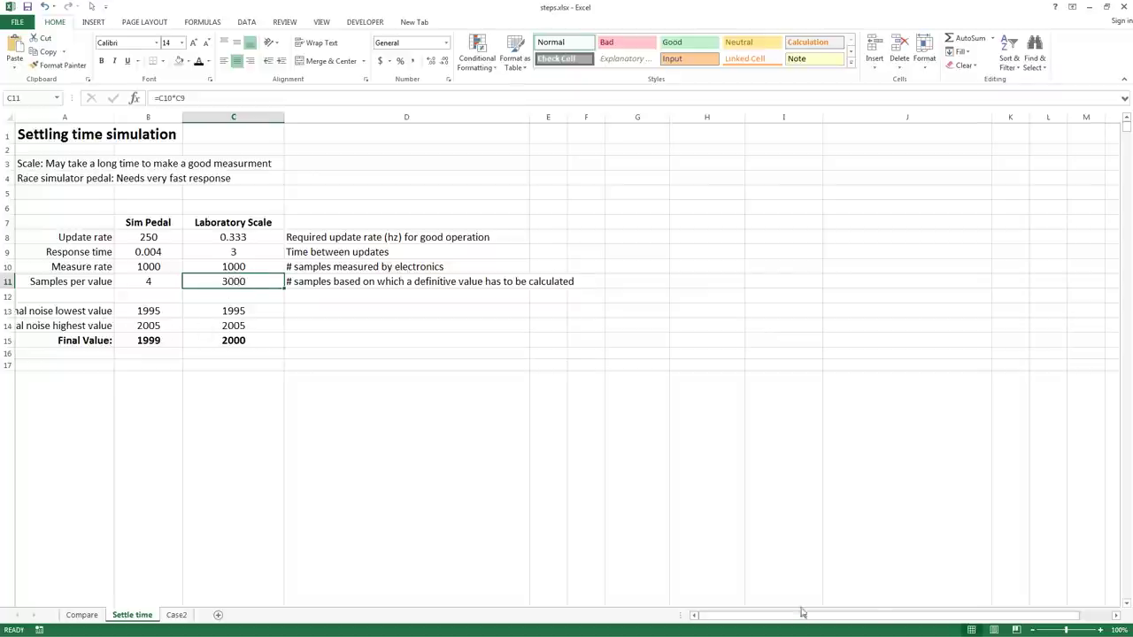
# Widen column A to fit the signal noise labels and check the samples per value of both devices.
pyautogui.moveTo(113, 117); pyautogui.dragTo(137, 124)
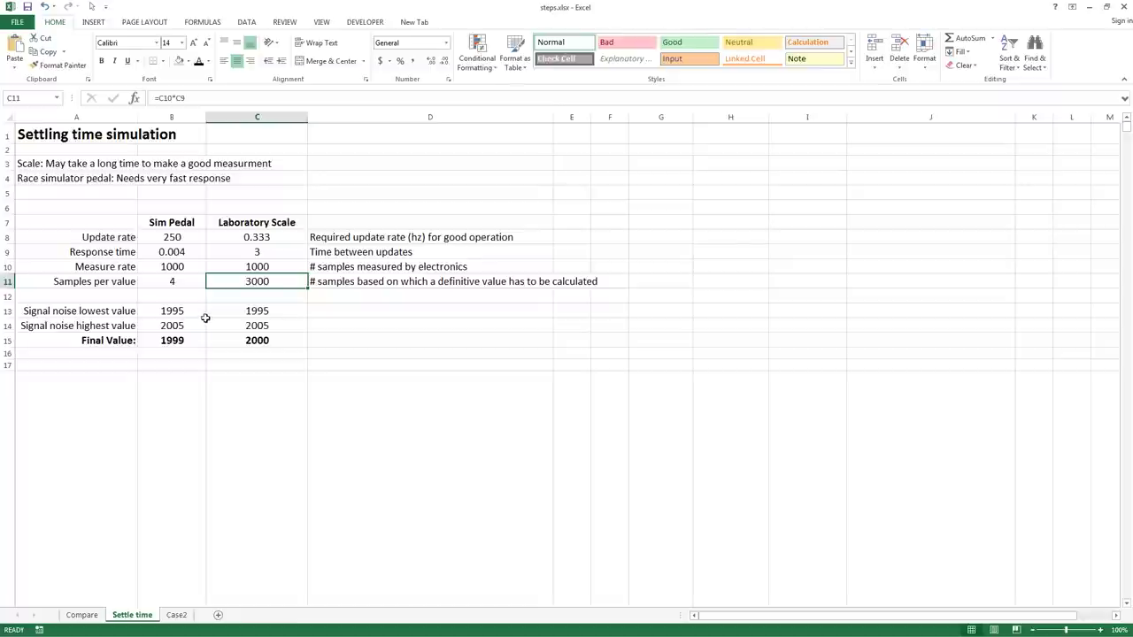
pyautogui.click(182, 282)
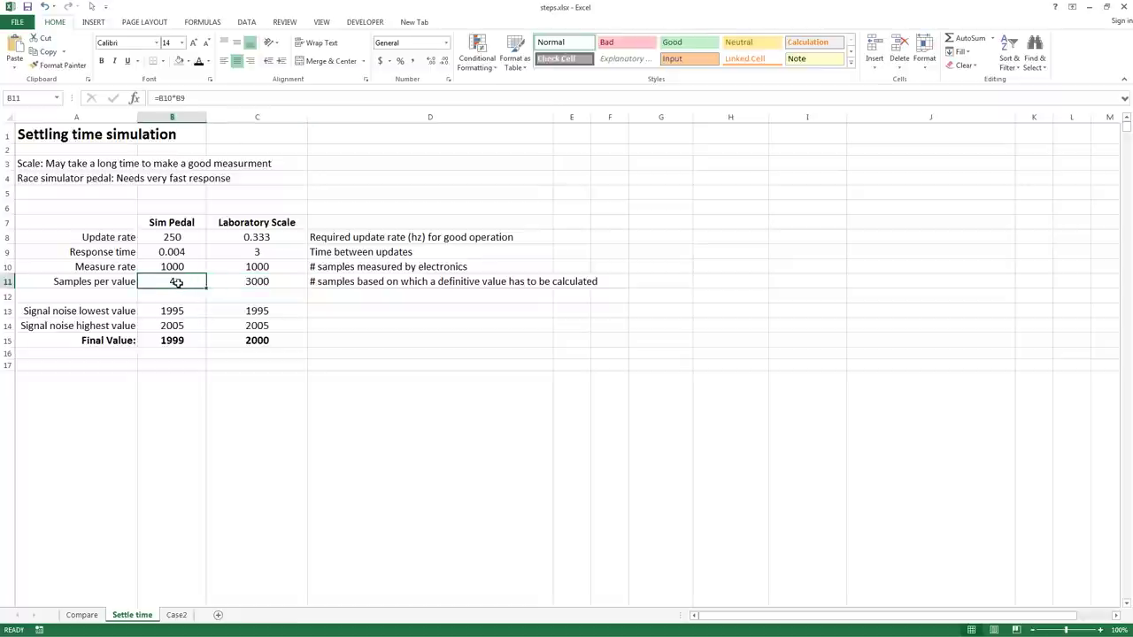
pyautogui.click(270, 281)
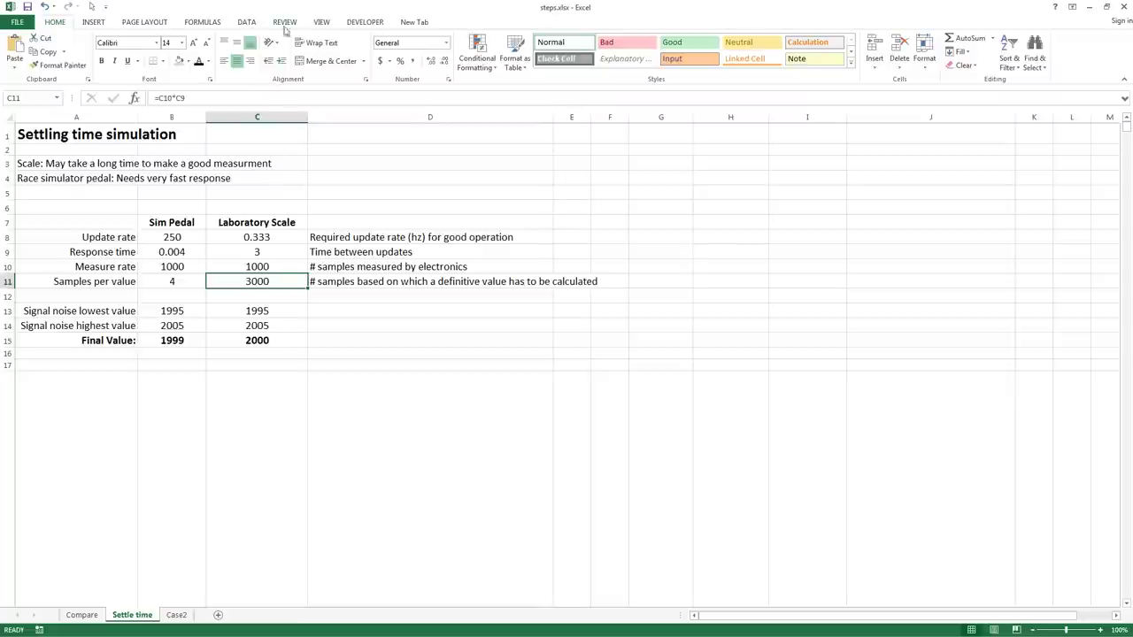
# Recalculate the workbook several times to check how stable the Laboratory Scale's final value is.
pyautogui.click(197, 23)
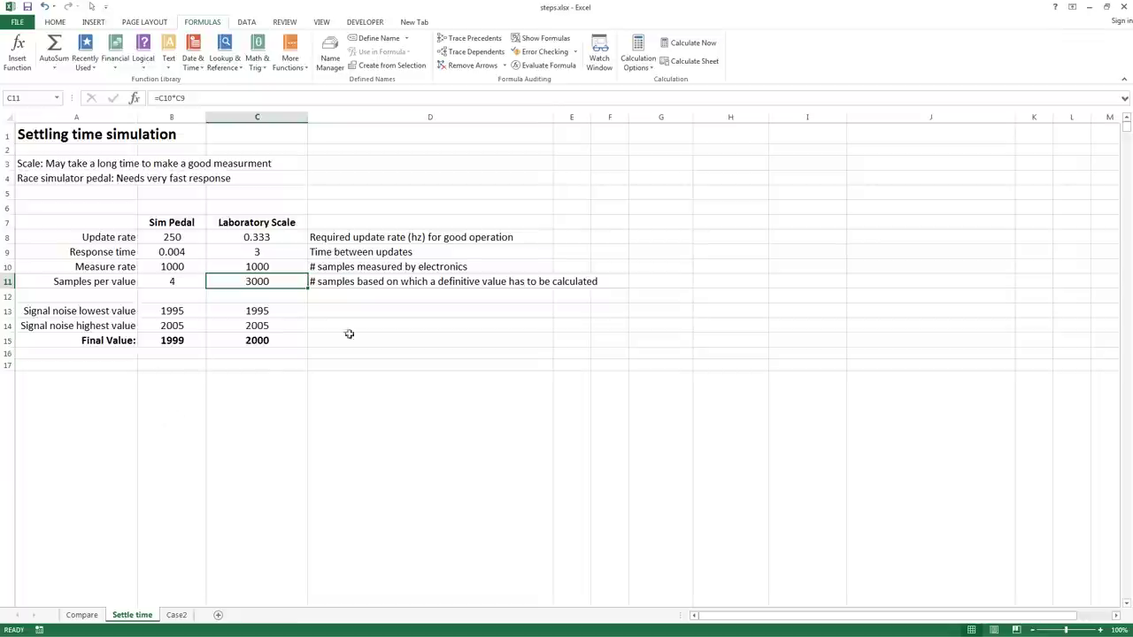
pyautogui.click(674, 43)
pyautogui.click(270, 343)
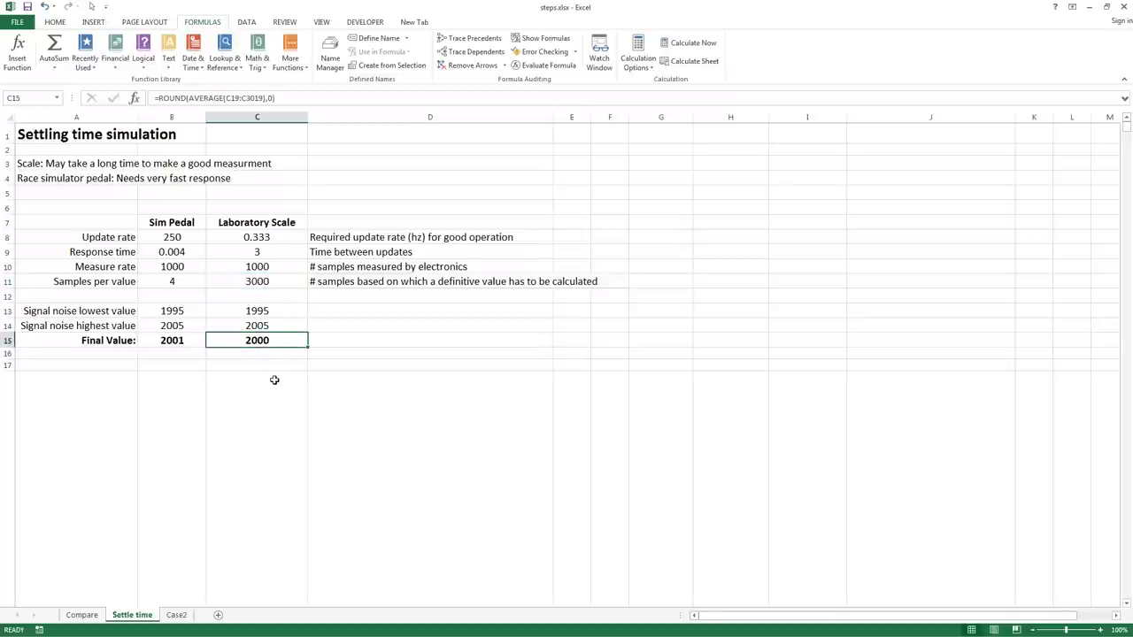
pyautogui.click(701, 49)
pyautogui.click(701, 49)
pyautogui.click(700, 49)
pyautogui.click(701, 49)
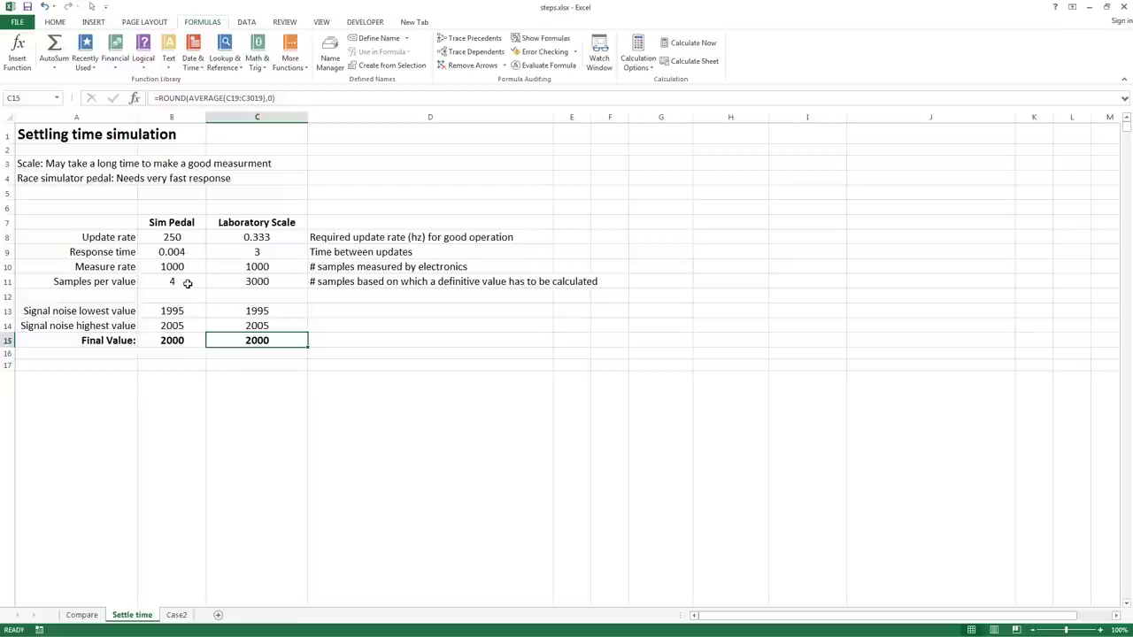
# Recalculate the workbook repeatedly to examine how the Sim Pedal's final value fluctuates.
pyautogui.click(172, 341)
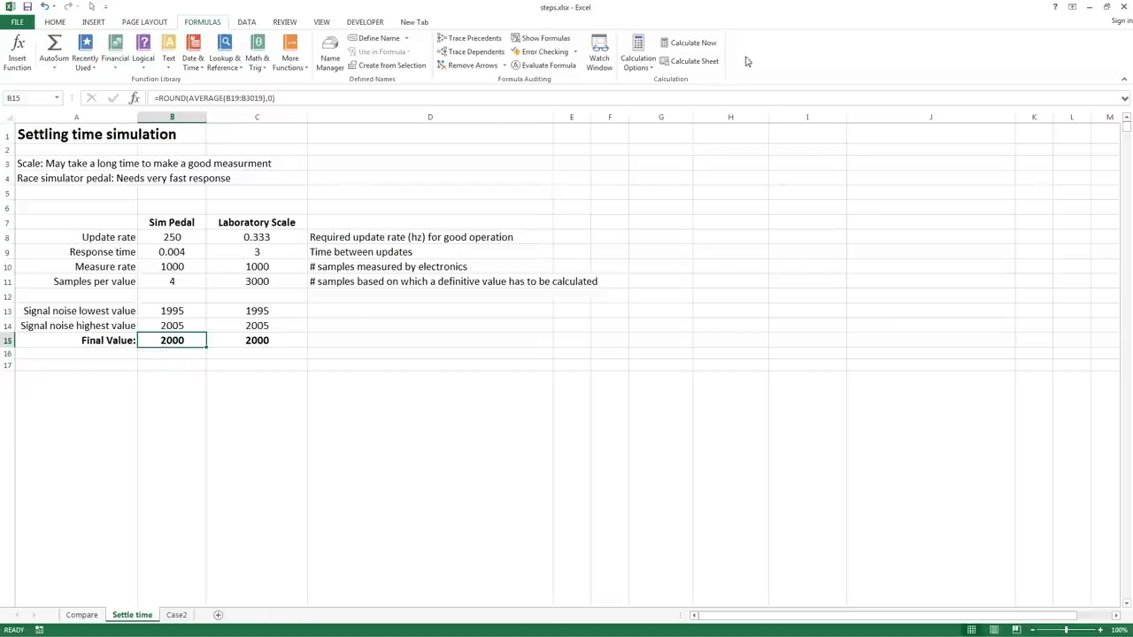
pyautogui.click(683, 46)
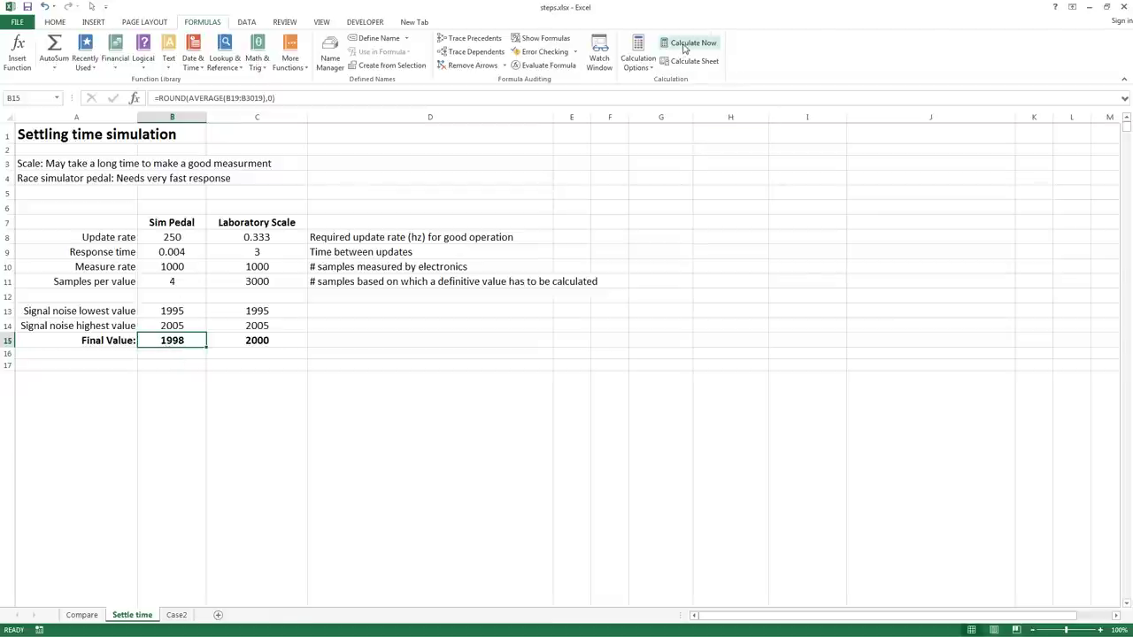
pyautogui.click(683, 46)
pyautogui.click(683, 46)
pyautogui.click(683, 46)
pyautogui.click(683, 46)
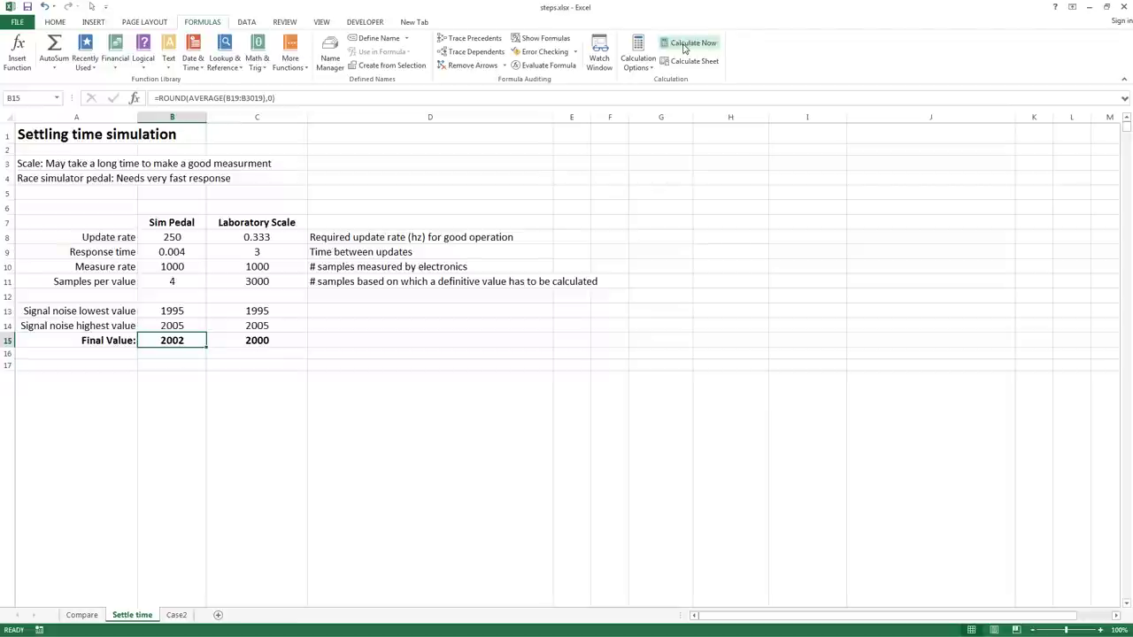
pyautogui.click(683, 46)
pyautogui.click(684, 46)
pyautogui.click(683, 46)
pyautogui.click(683, 46)
pyautogui.click(683, 46)
pyautogui.click(683, 46)
pyautogui.click(683, 46)
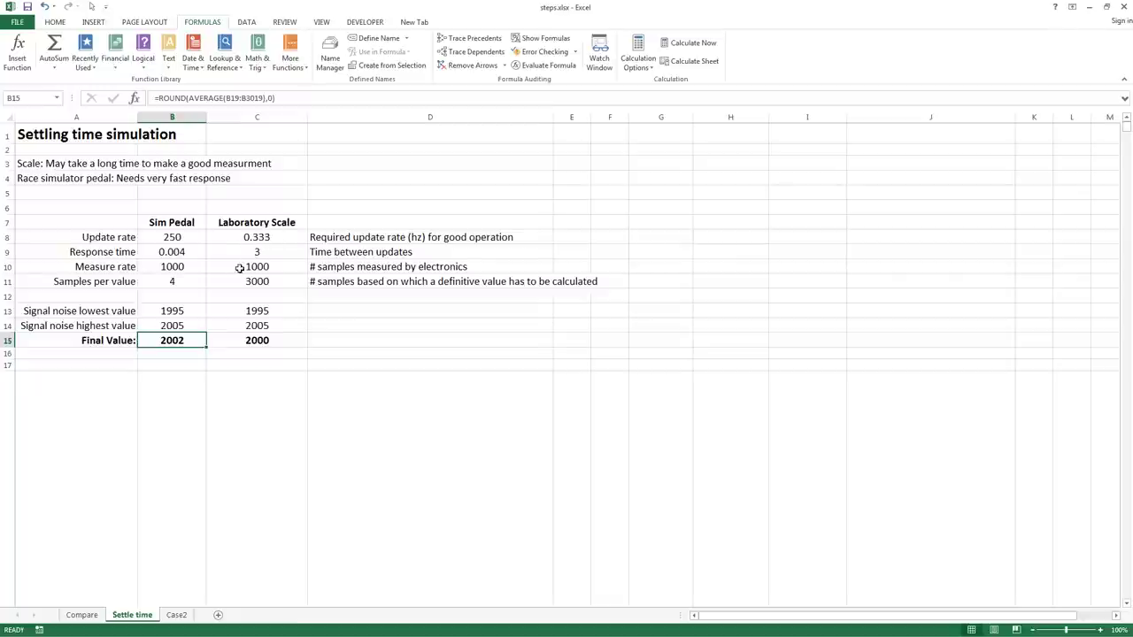
# Select the Sim Pedal column from its heading through the final value, and return to the Compare sheet.
pyautogui.moveTo(172, 226); pyautogui.dragTo(159, 339)
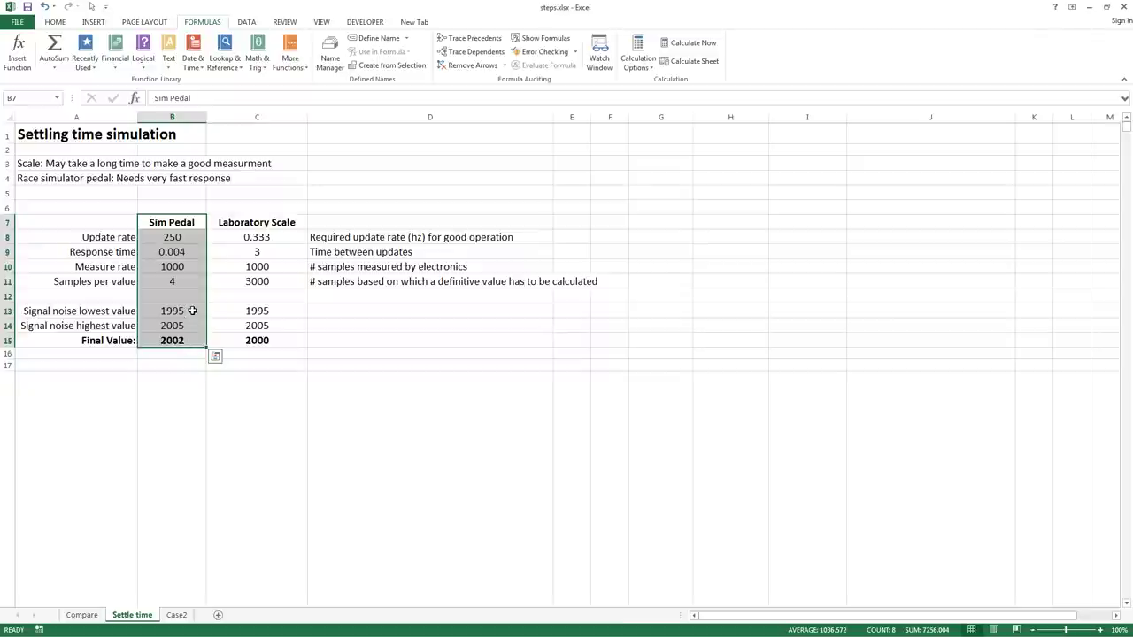
pyautogui.click(75, 617)
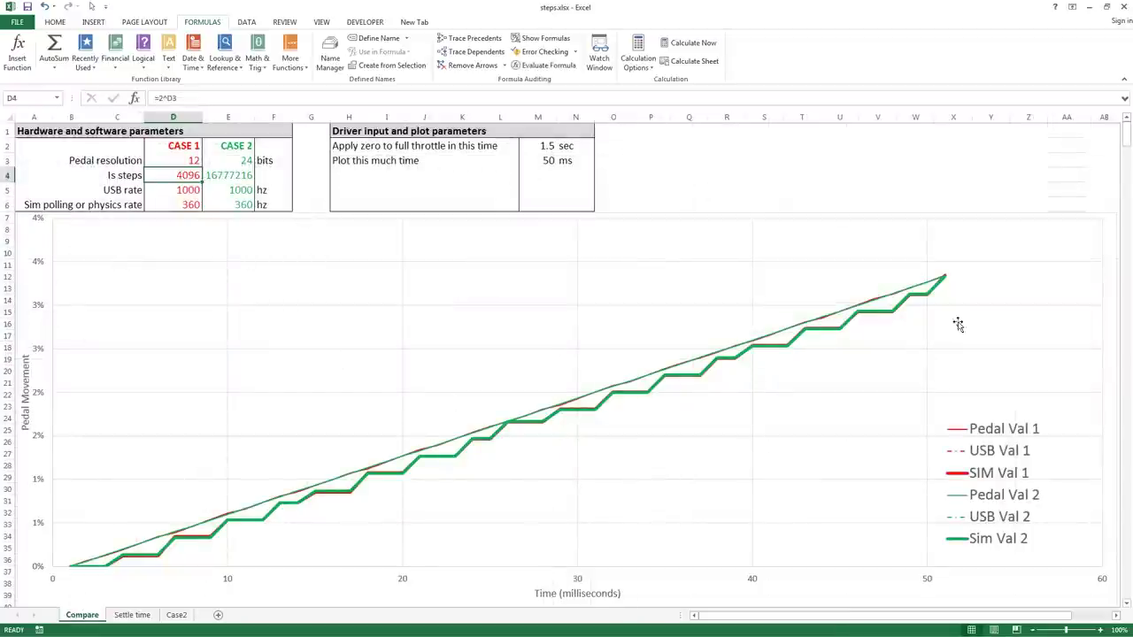